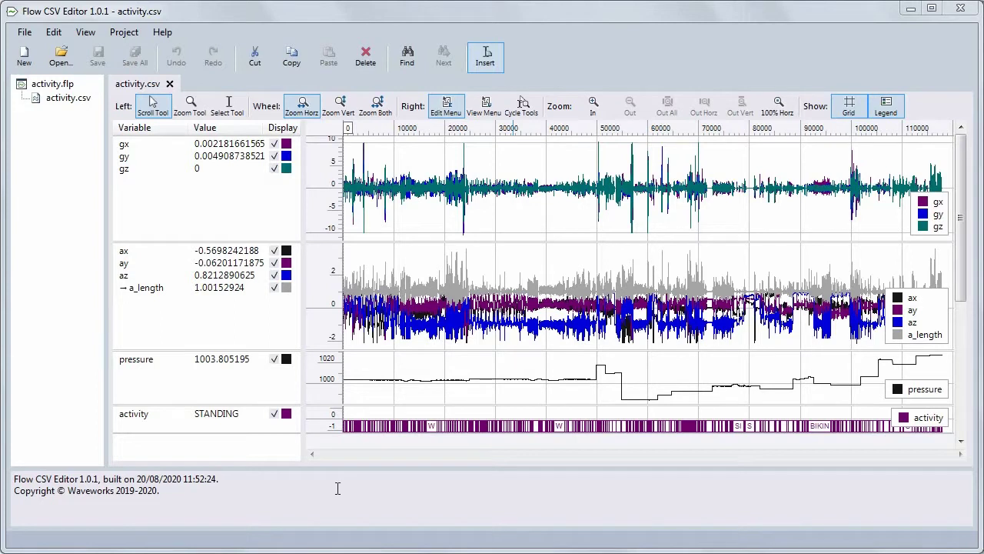
Select samples 26167–48402 in range mode and review the a_length range statistics
click(228, 108)
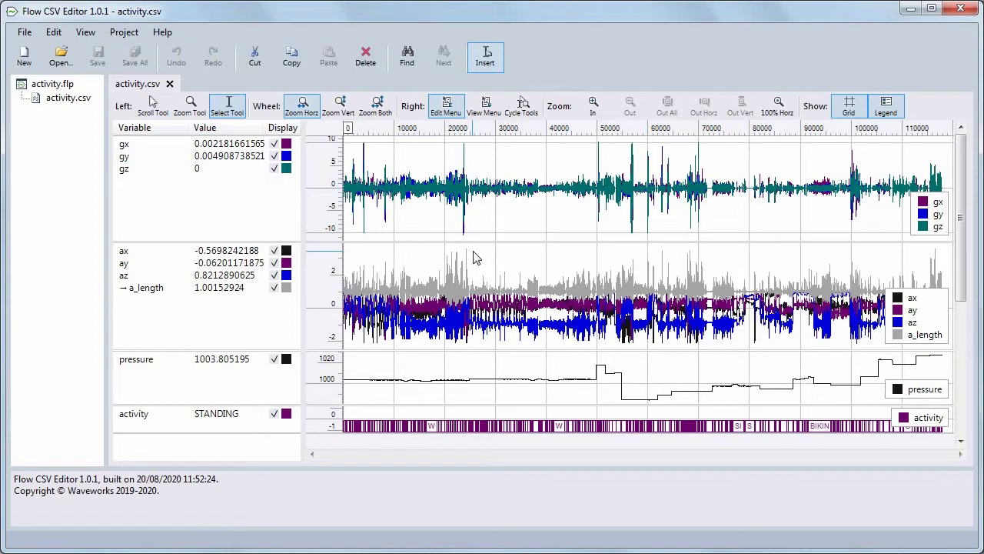
drag(472, 258, 589, 259)
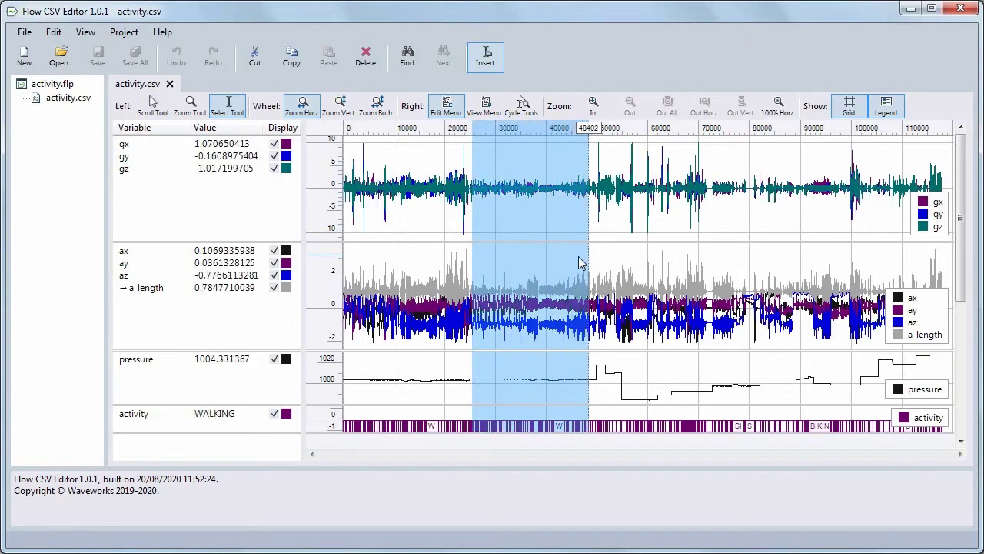
click(475, 294)
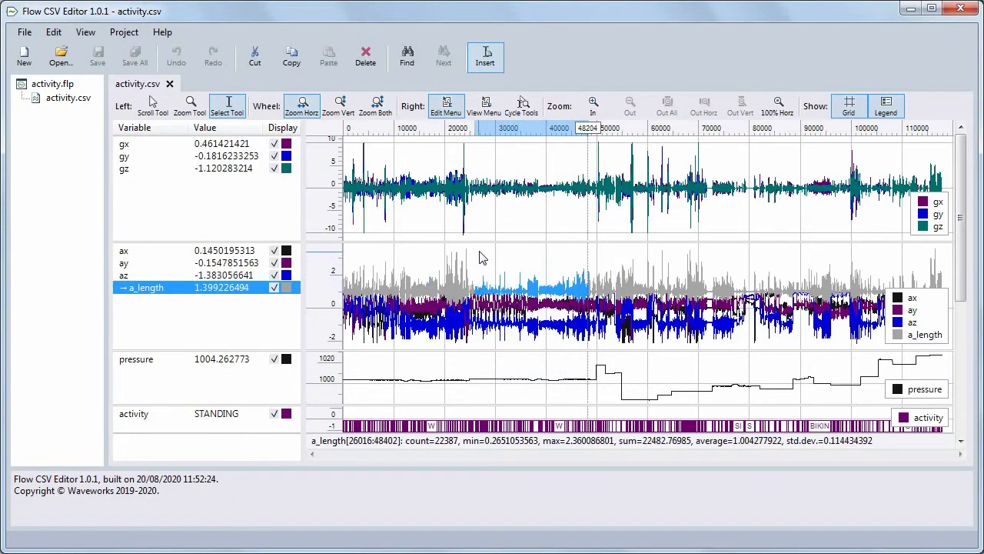
drag(476, 258, 589, 254)
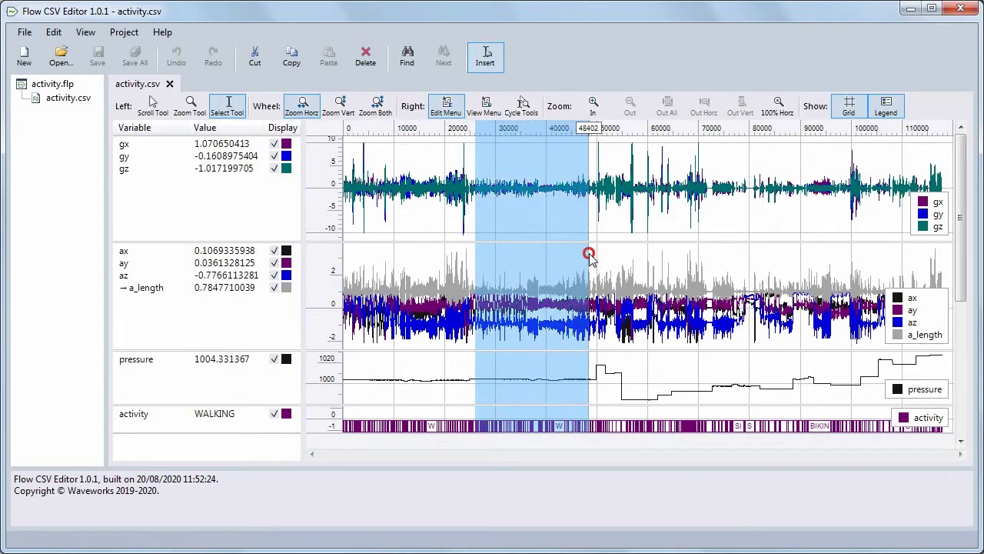
click(154, 289)
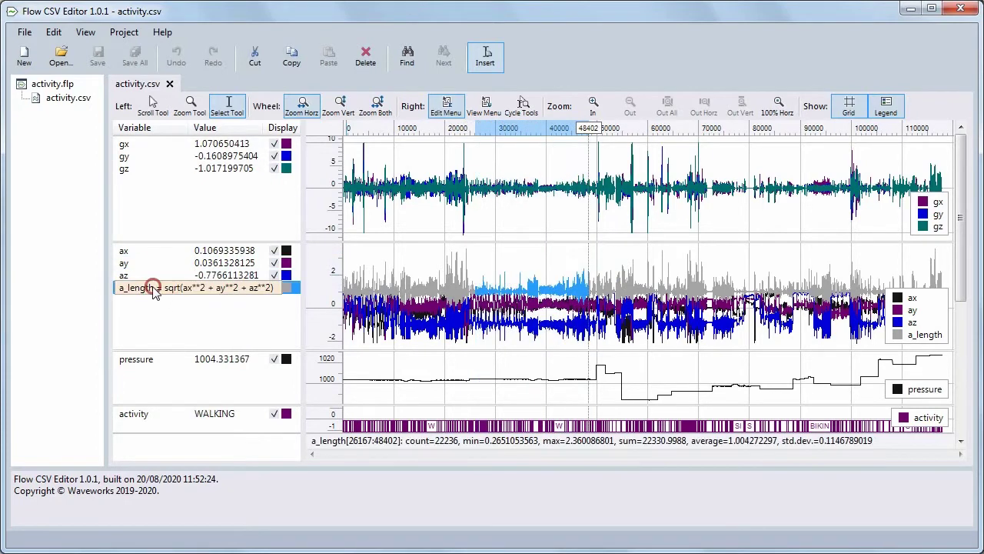
click(192, 330)
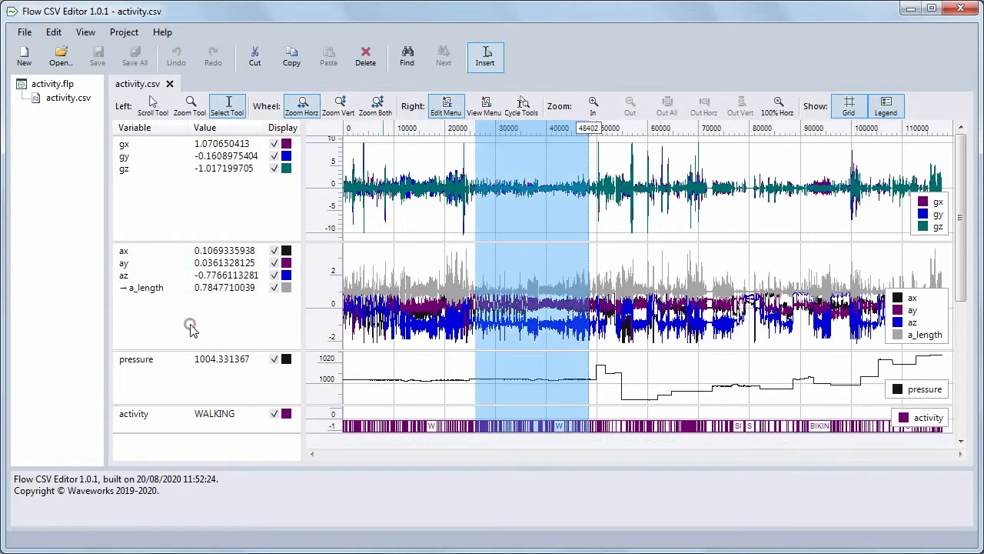
click(174, 287)
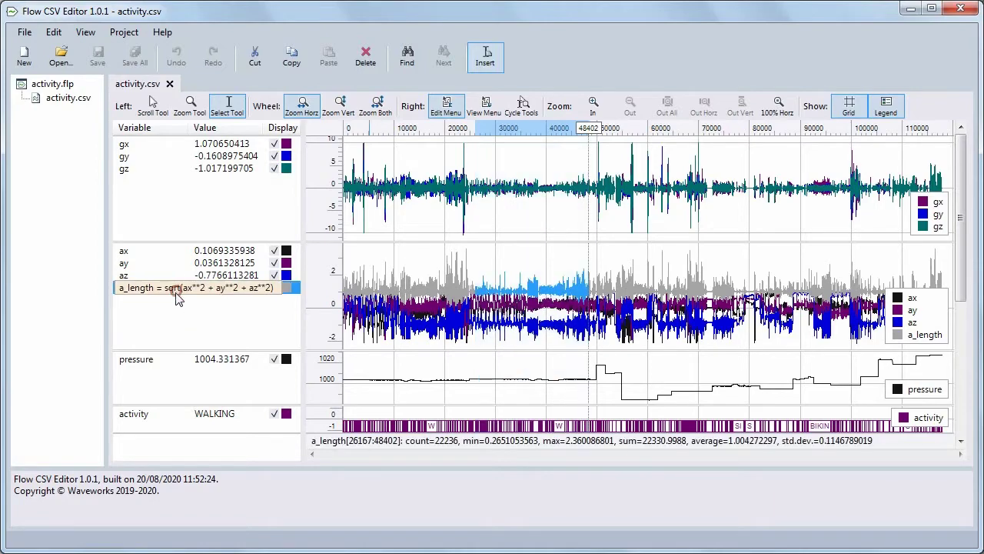
click(182, 334)
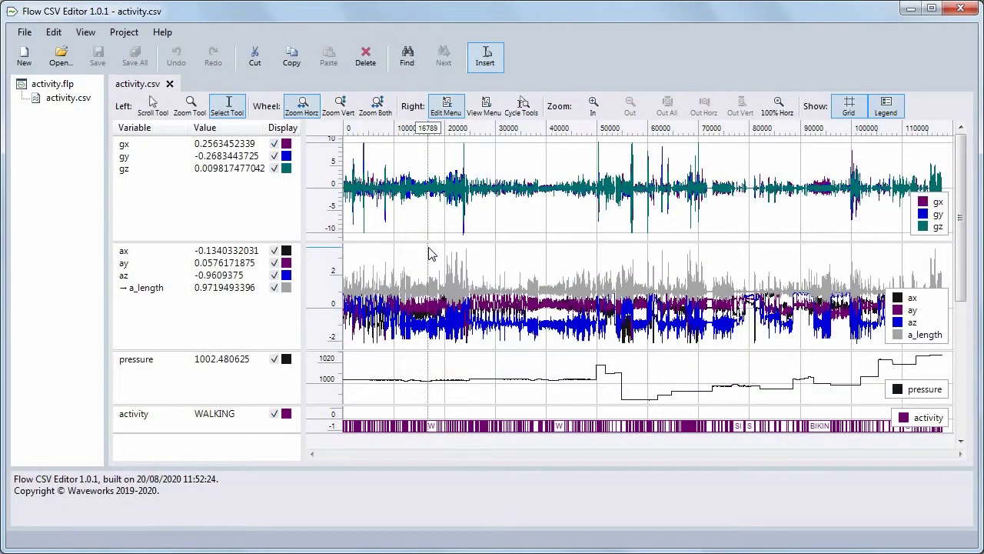
Set the gz spike at sample 23835 to 7
click(464, 147)
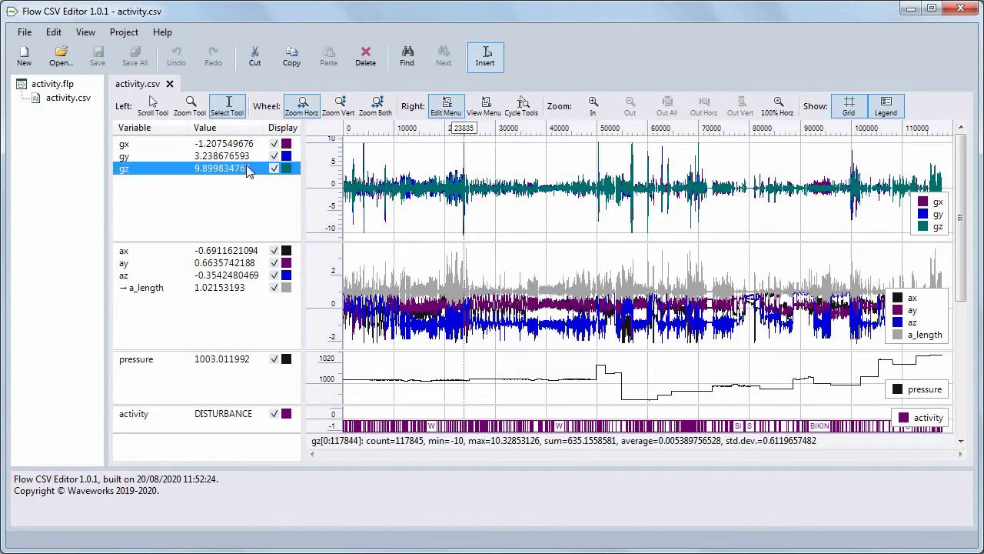
click(776, 106)
click(208, 171)
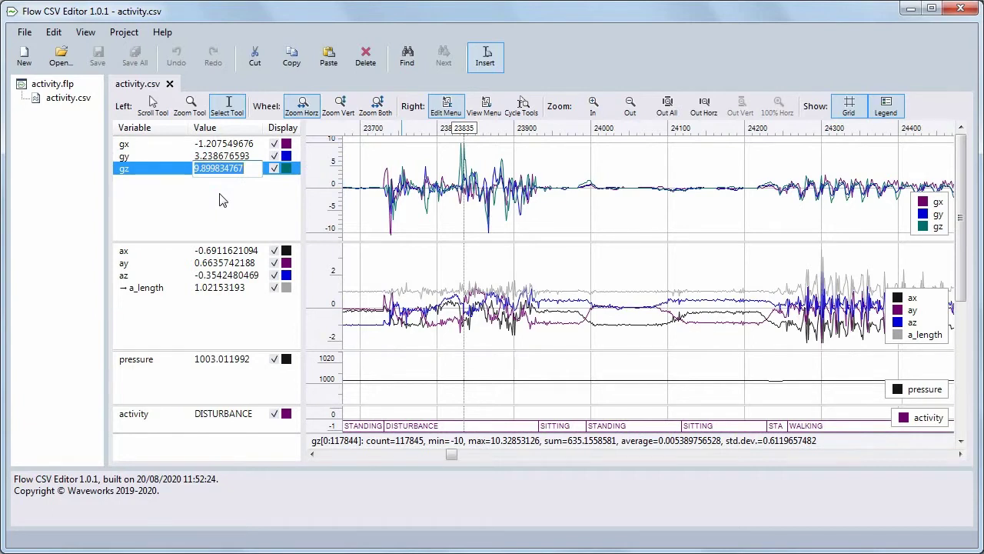
text(7)
key(Return)
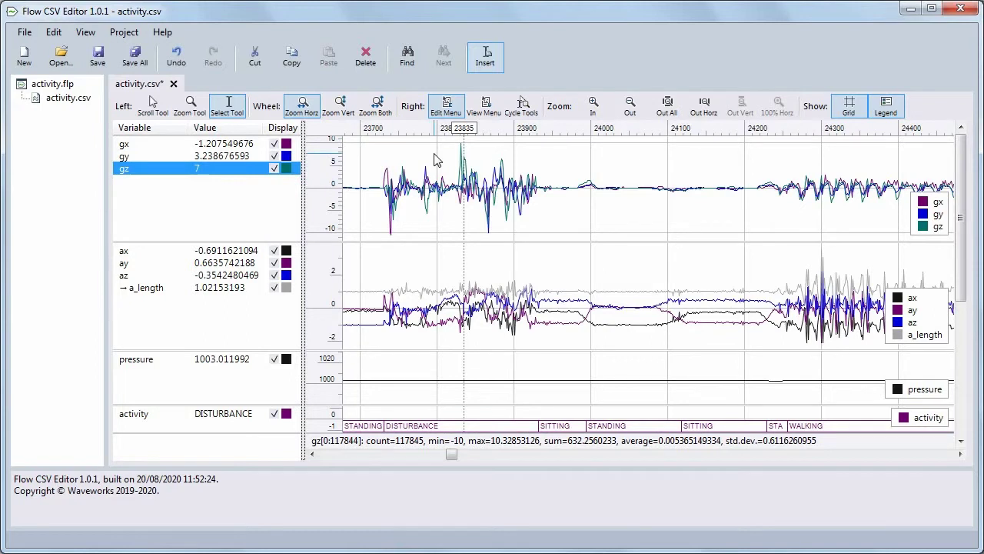
Set gz to 7 across samples 23791–23863
drag(429, 154, 485, 150)
click(145, 167)
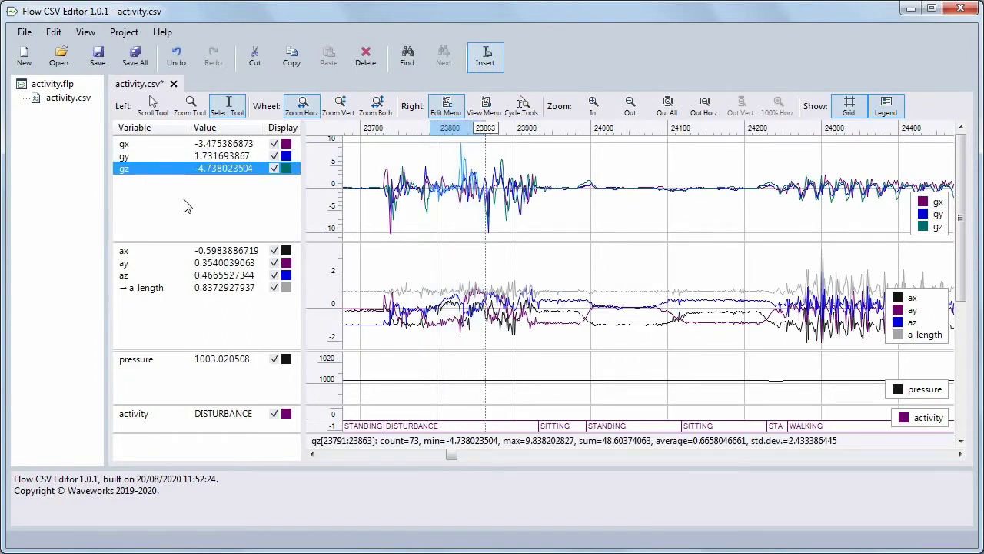
click(224, 171)
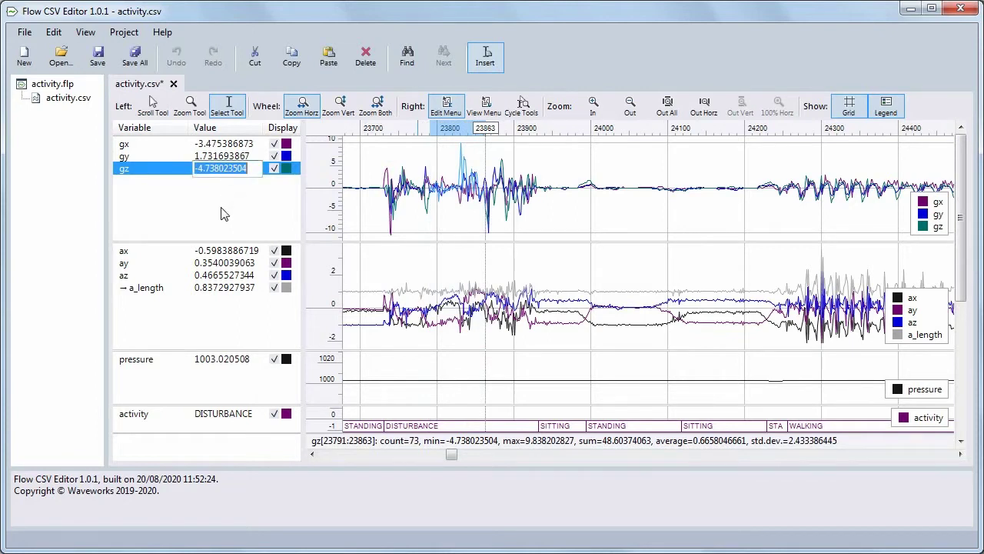
text(7)
key(Return)
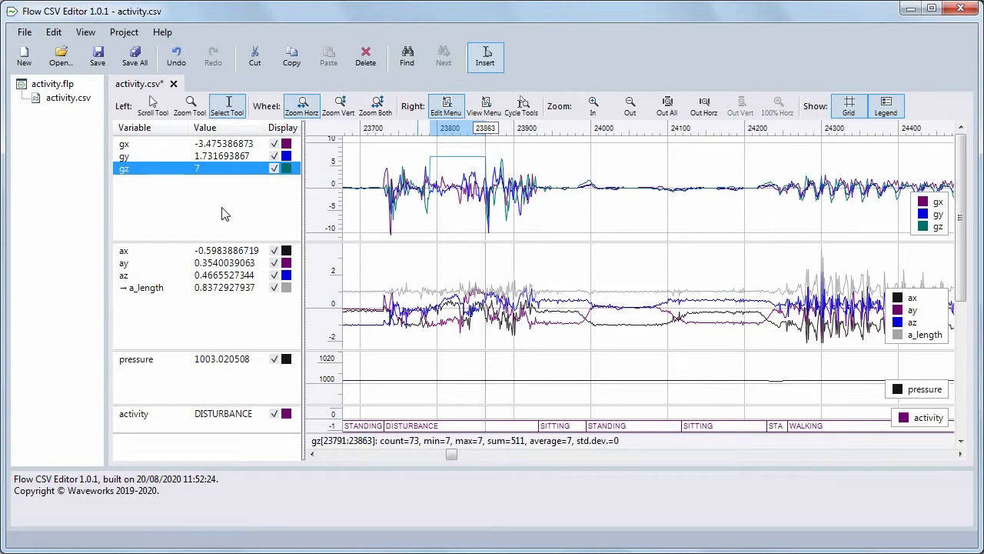
Delete the data row at sample 23867
click(491, 232)
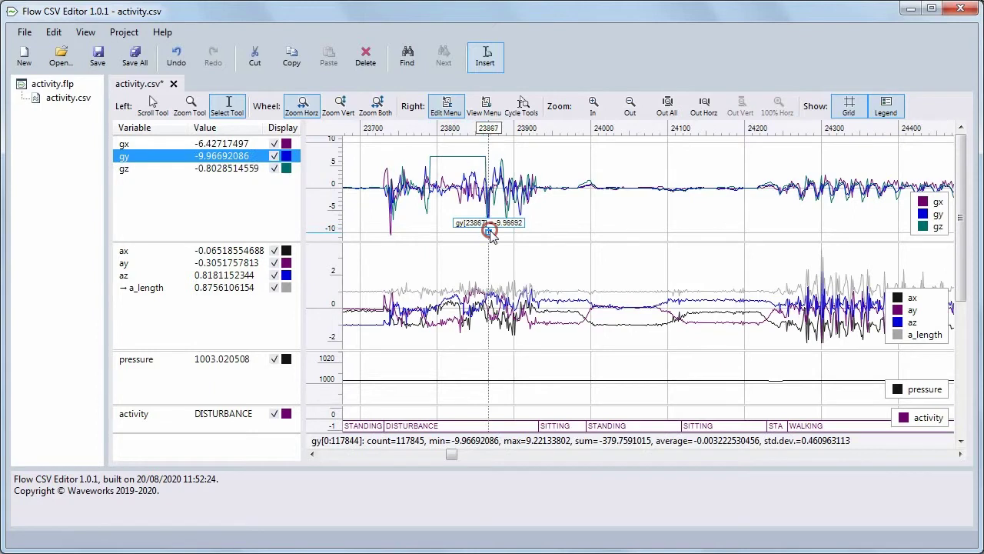
click(228, 216)
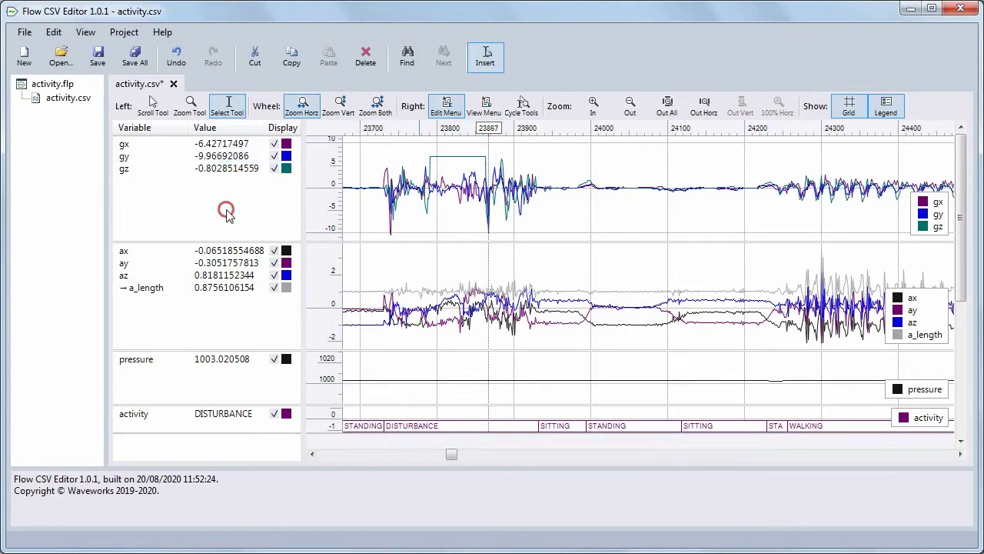
click(365, 63)
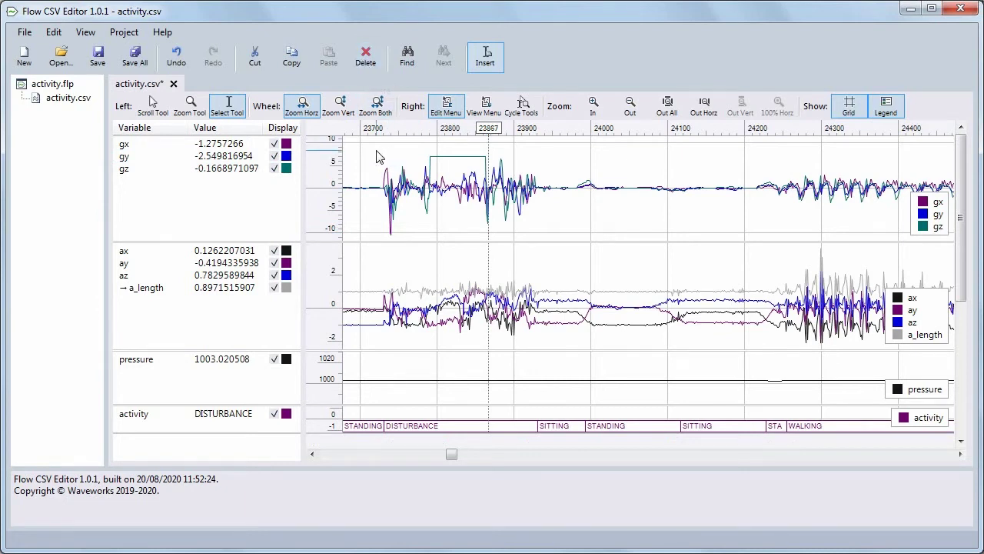
Delete samples 23697–23937, then zoom out to the full recording
drag(376, 157, 543, 148)
click(369, 63)
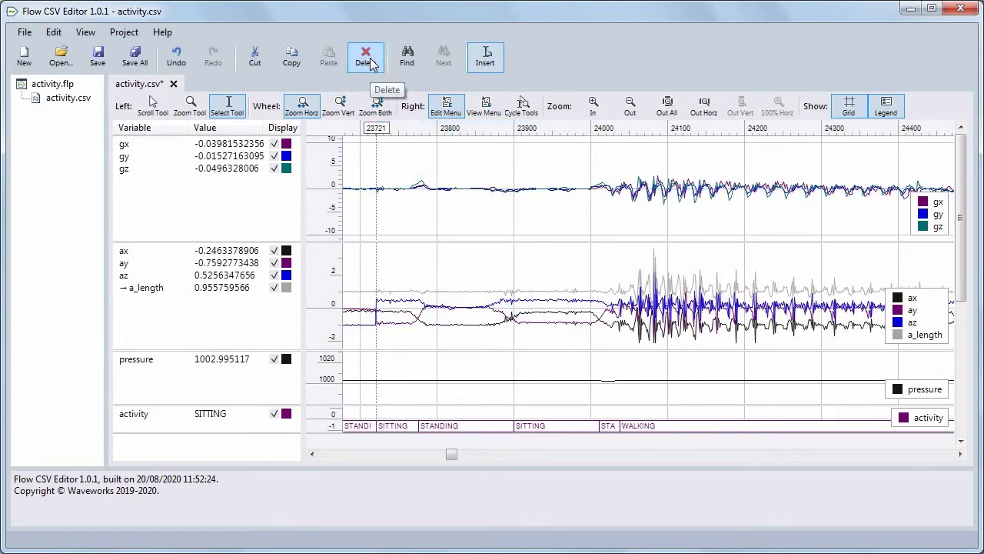
click(670, 109)
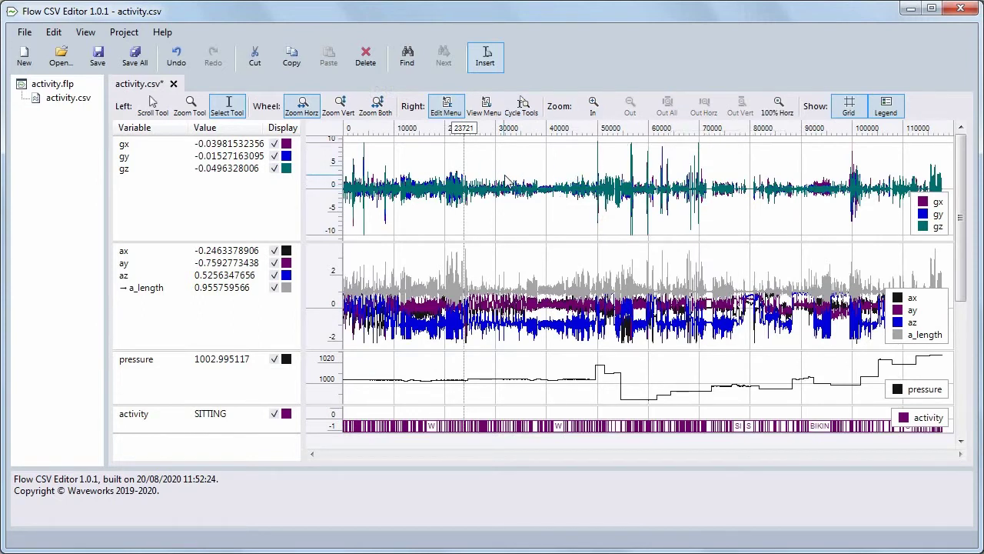
Find all rows matching activity == "DISTURBANCE" and delete them
click(407, 58)
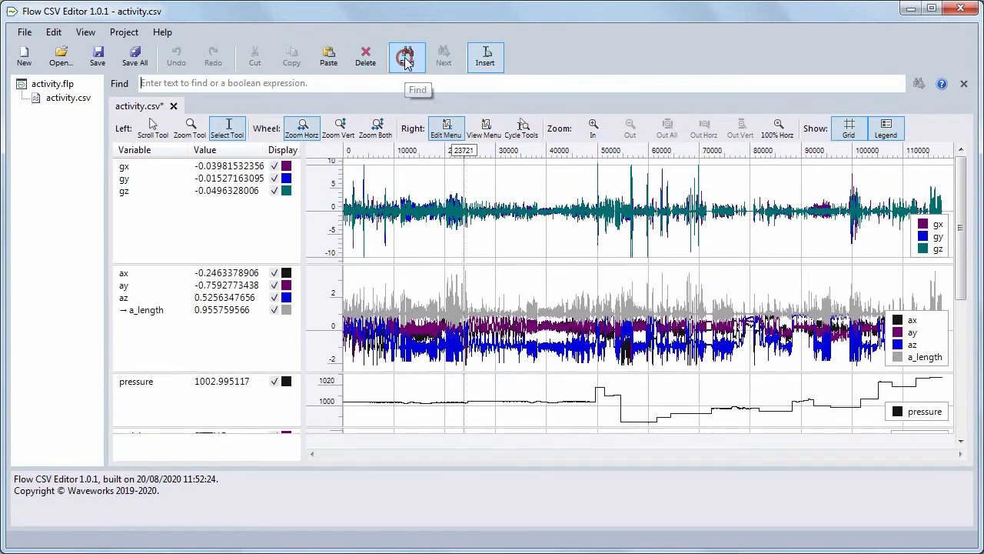
text(act)
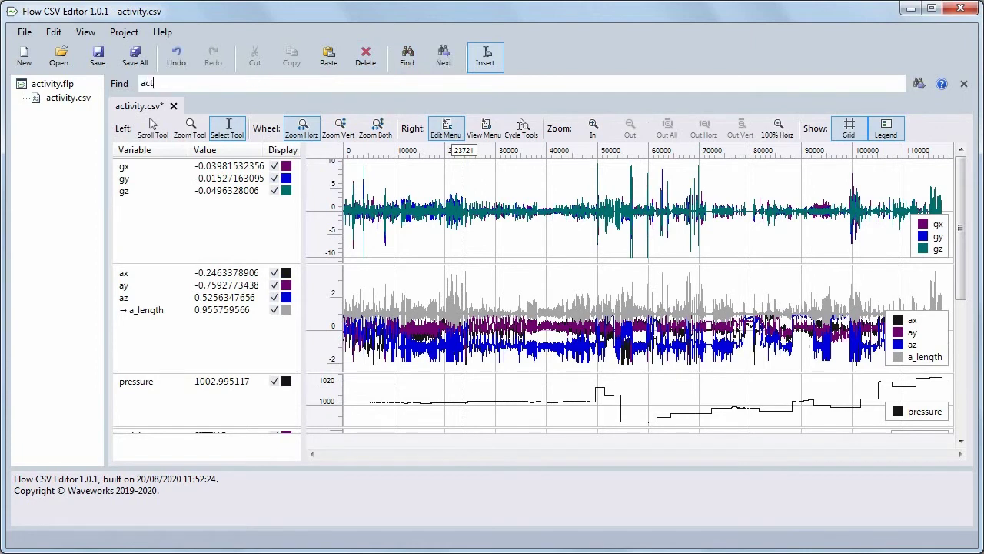
text(ivity == "DISTURBANCE")
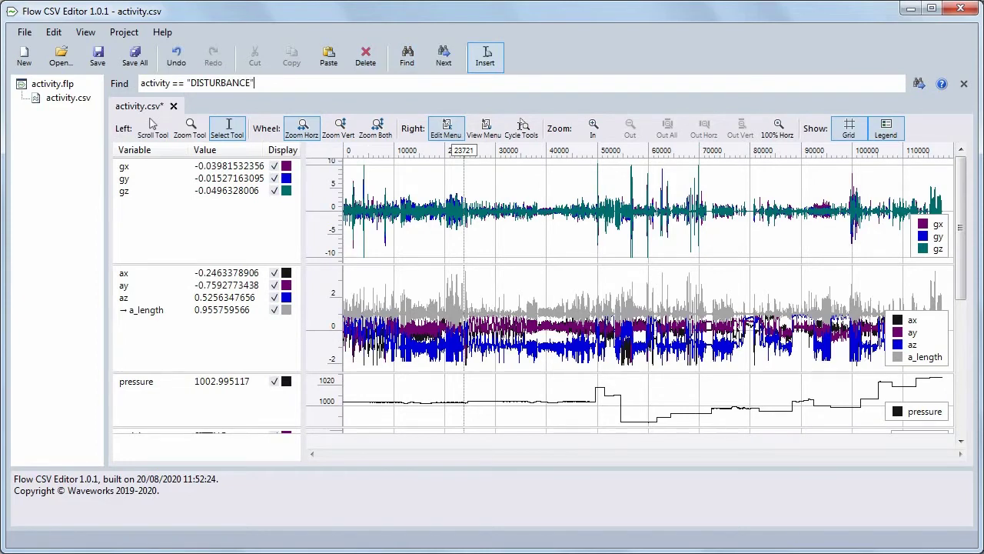
key(Return)
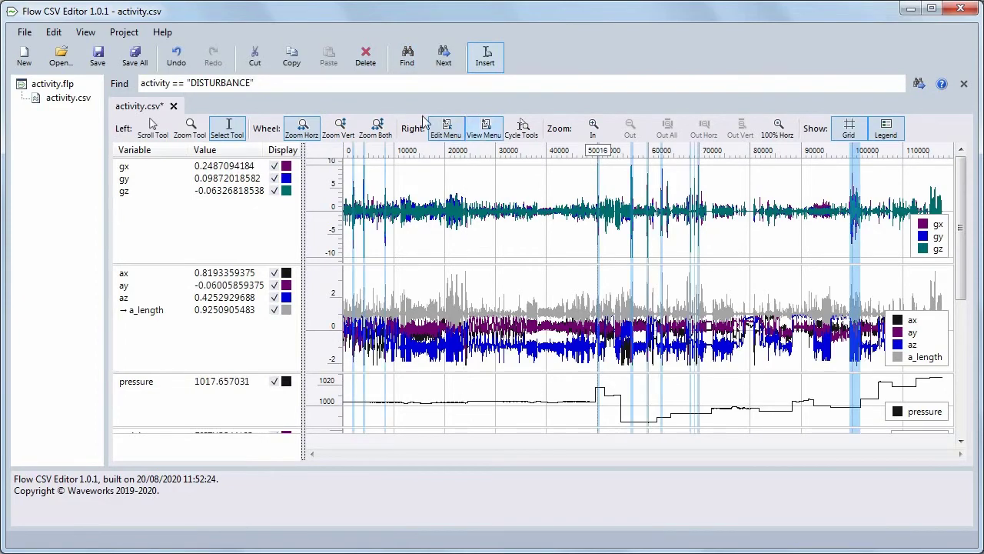
drag(960, 201, 960, 214)
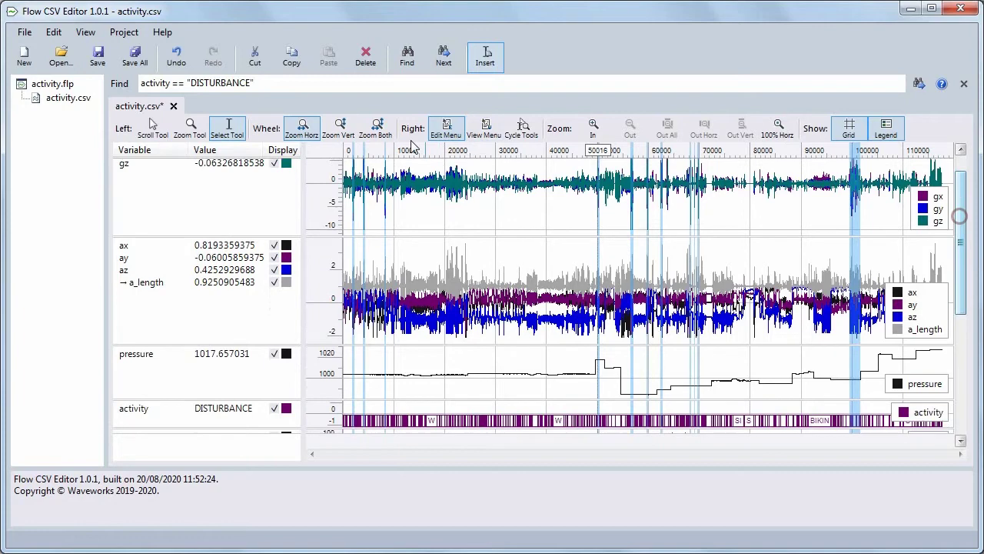
click(365, 61)
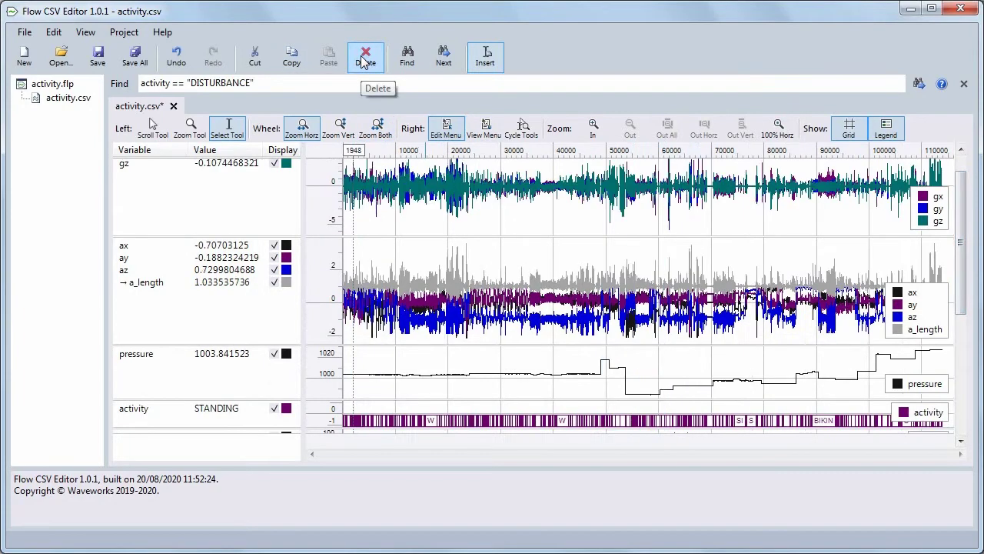
click(963, 83)
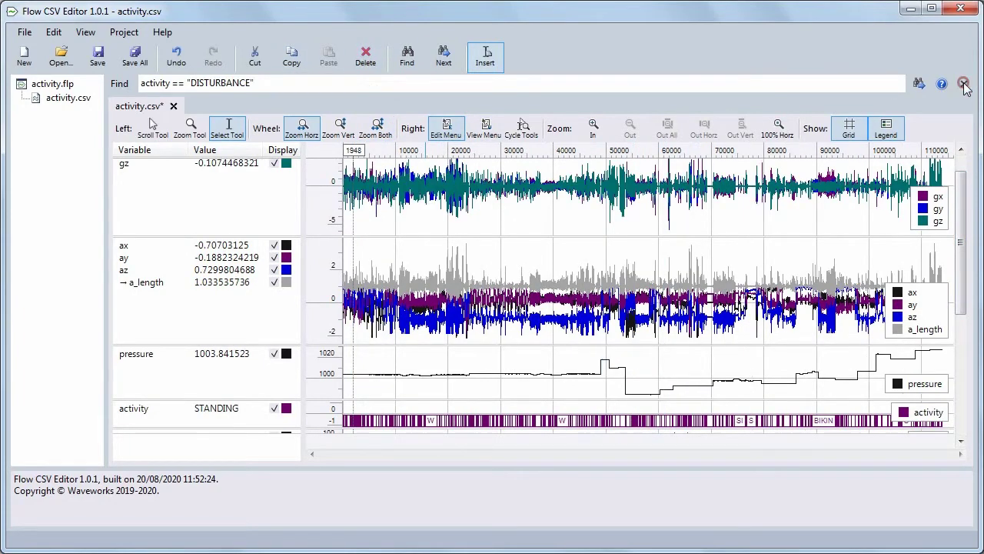
drag(961, 231, 960, 187)
Delete the WALKING labels for samples 41504–41863, then undo the deletion
click(561, 425)
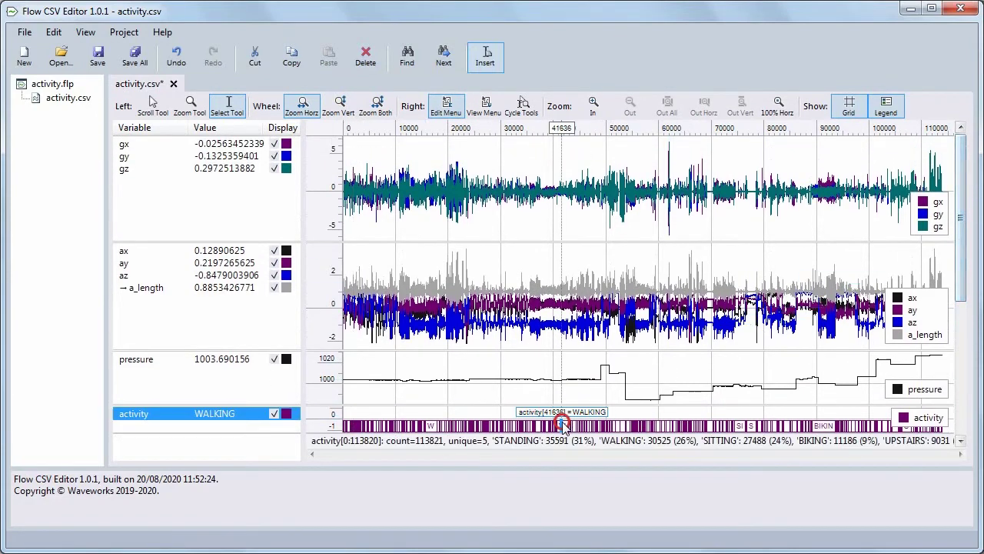
click(783, 106)
drag(460, 425, 736, 424)
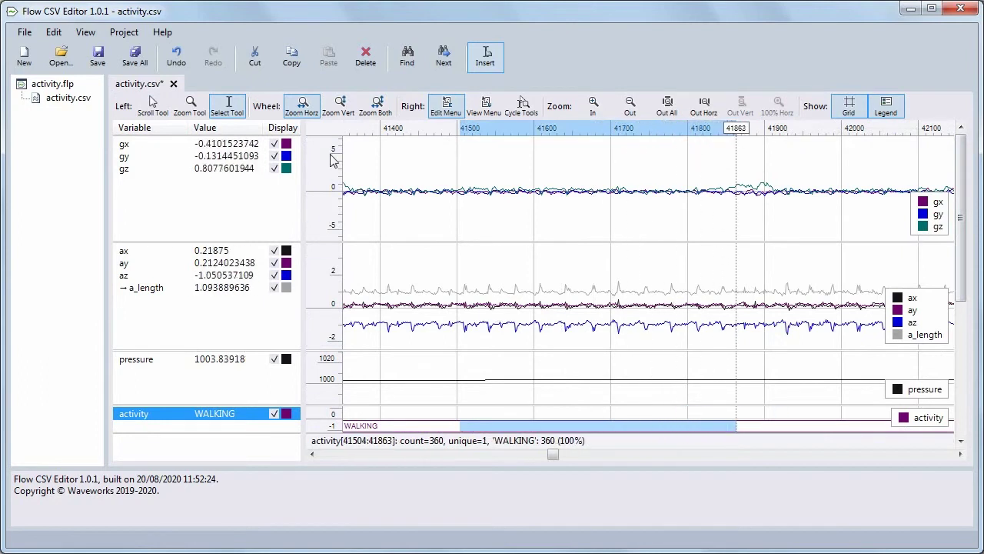
click(368, 55)
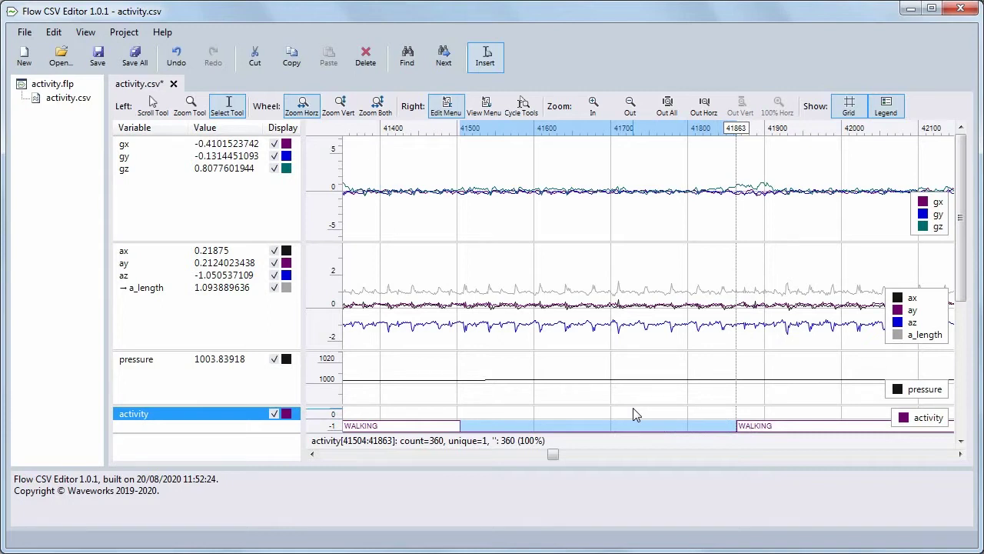
click(180, 60)
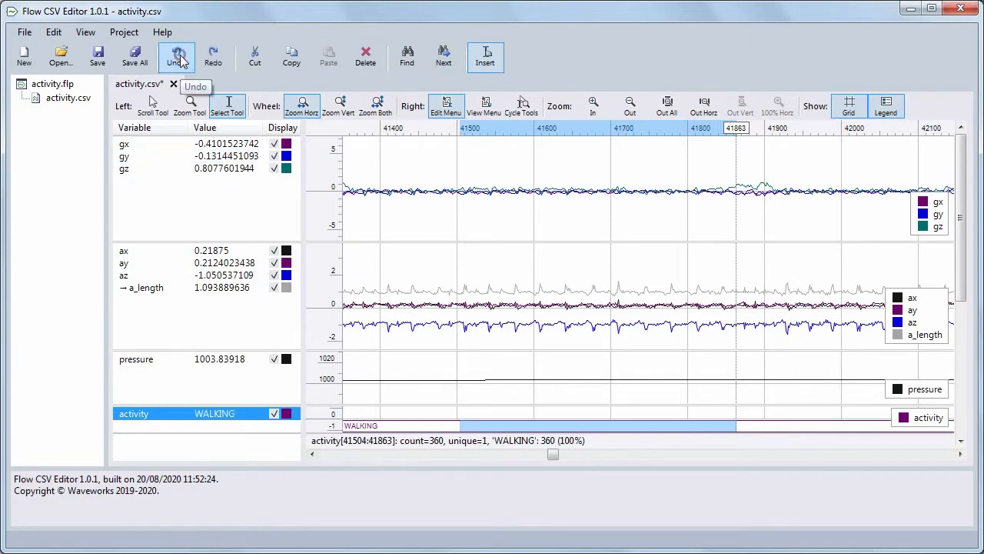
Undo and redo the last edit, then zoom in on the gz burst at 62001
click(667, 108)
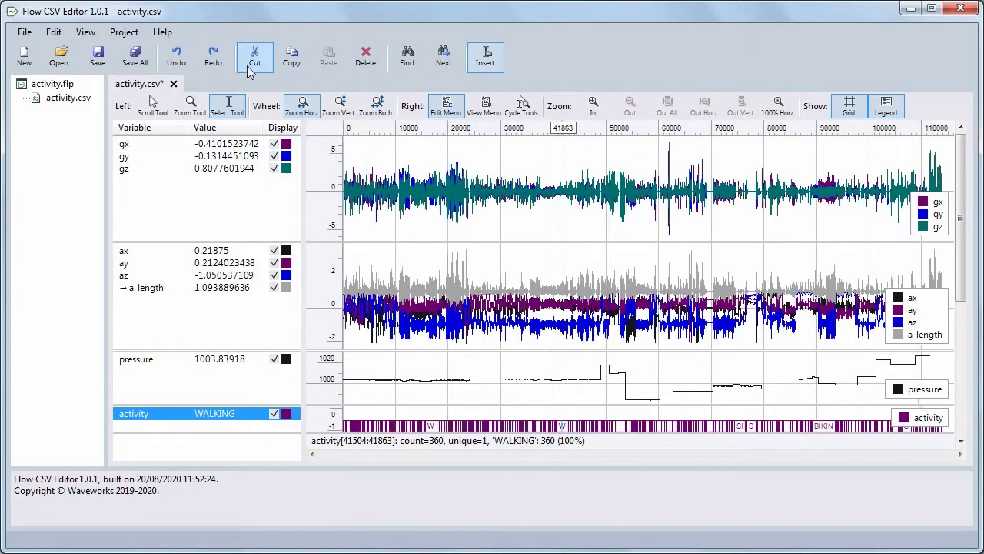
click(178, 62)
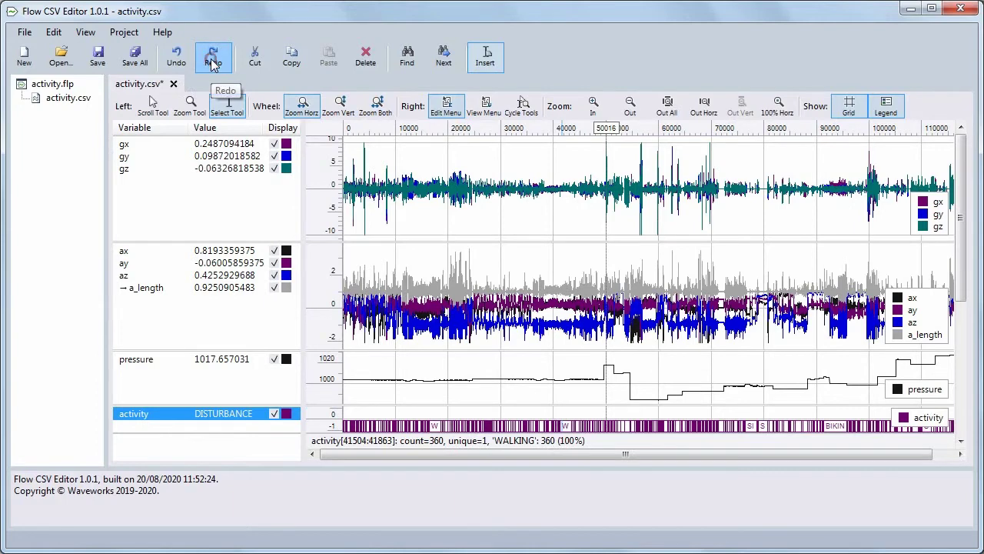
click(213, 60)
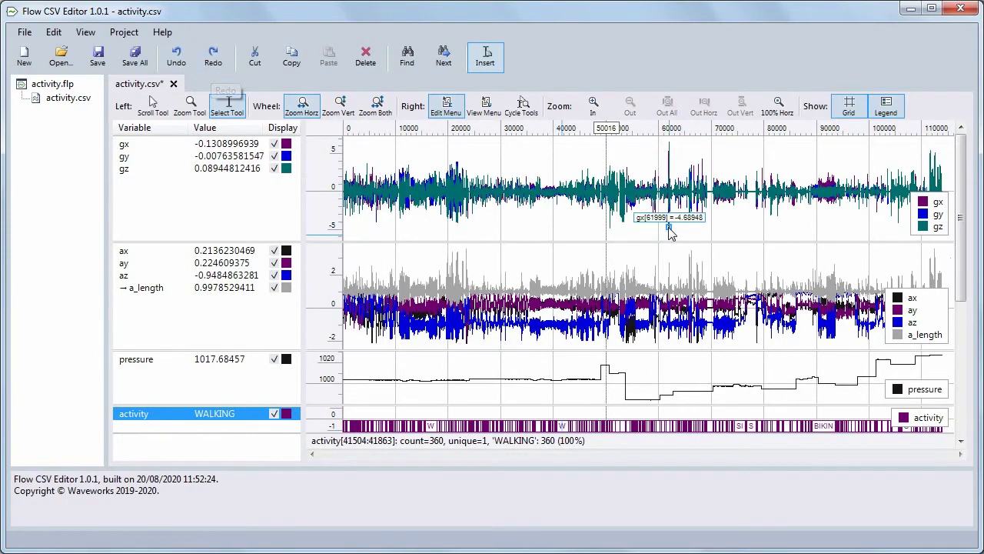
click(672, 151)
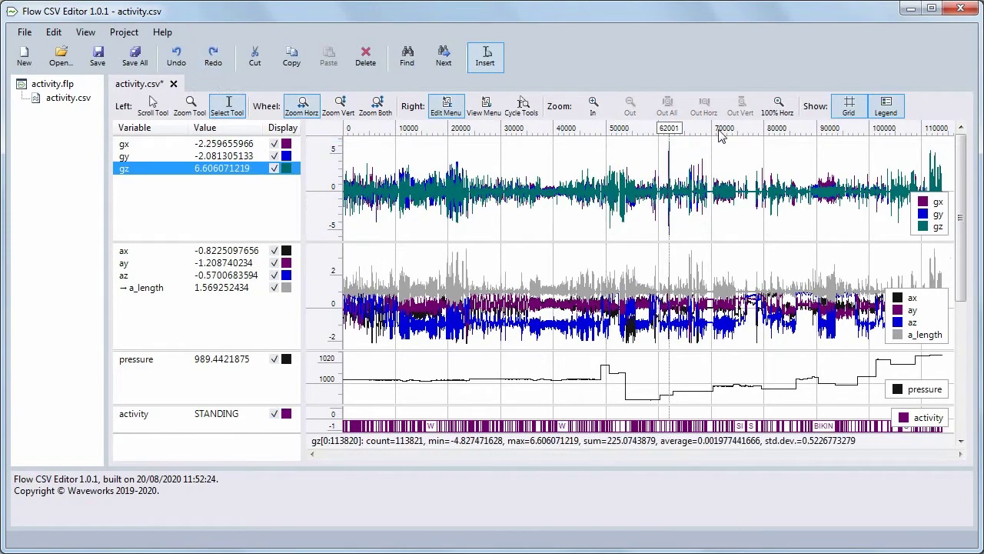
click(773, 107)
Cut the sensor burst around 62000 and insert it at sample 62337
drag(550, 161, 809, 158)
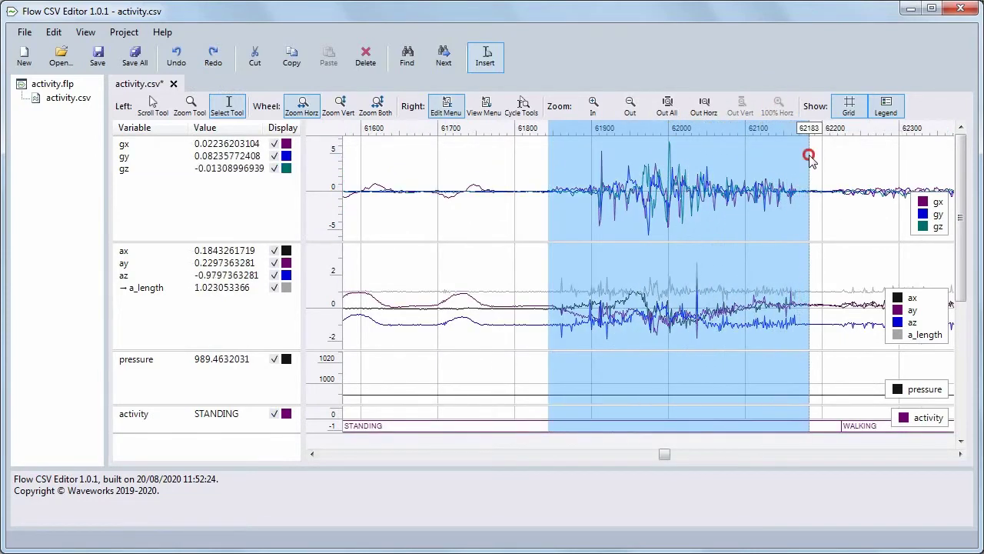
click(256, 57)
click(961, 454)
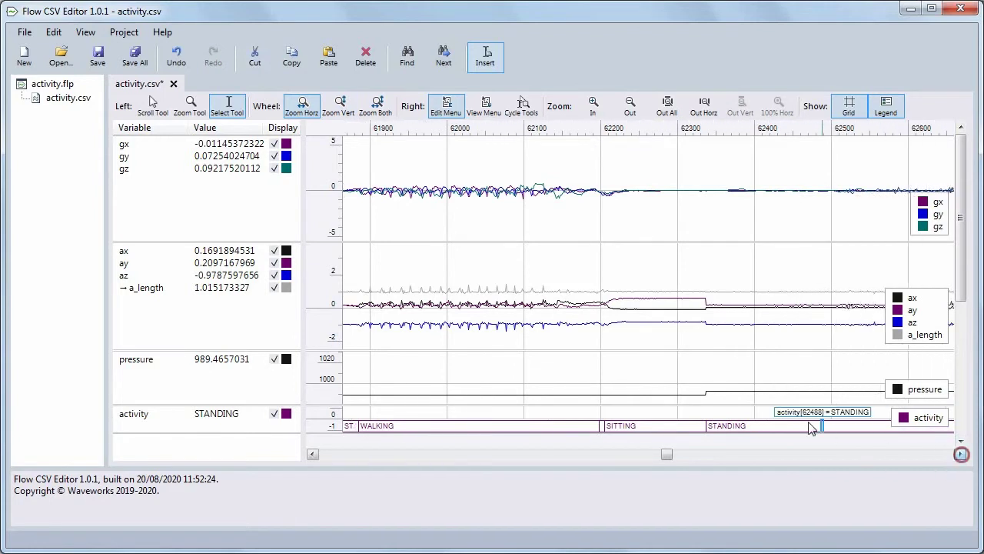
click(706, 394)
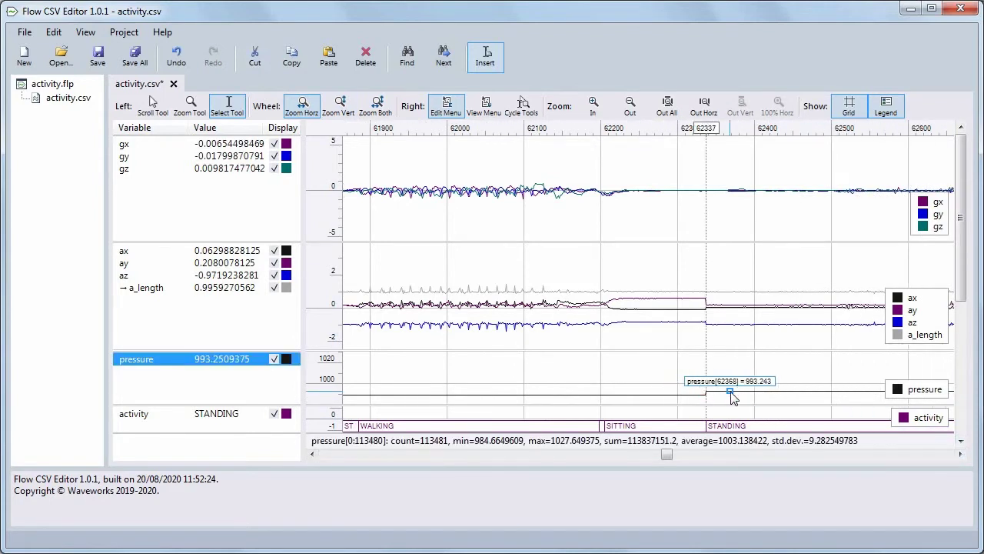
click(329, 62)
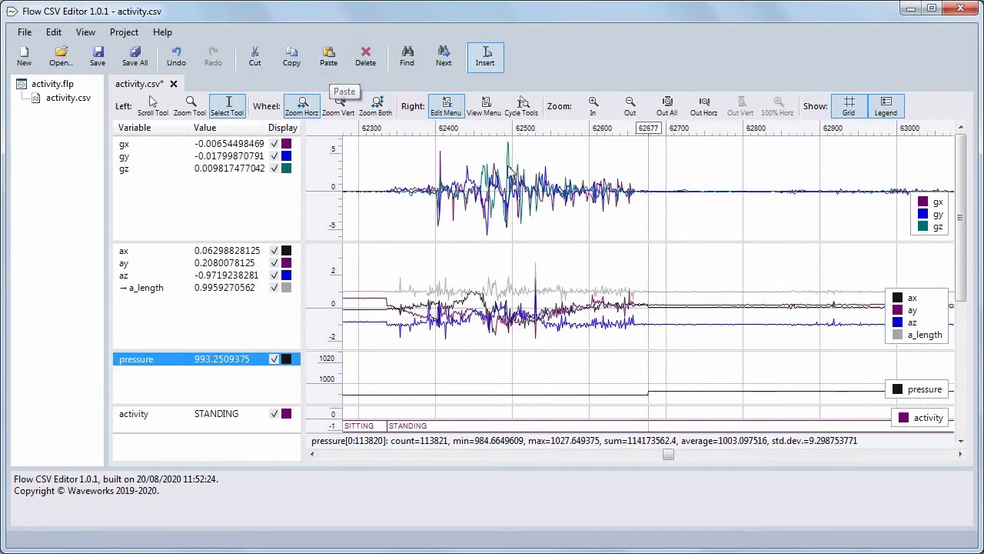
Copy the quiet stretch 62677–62843 and insert it at sample 62891
drag(650, 183, 777, 189)
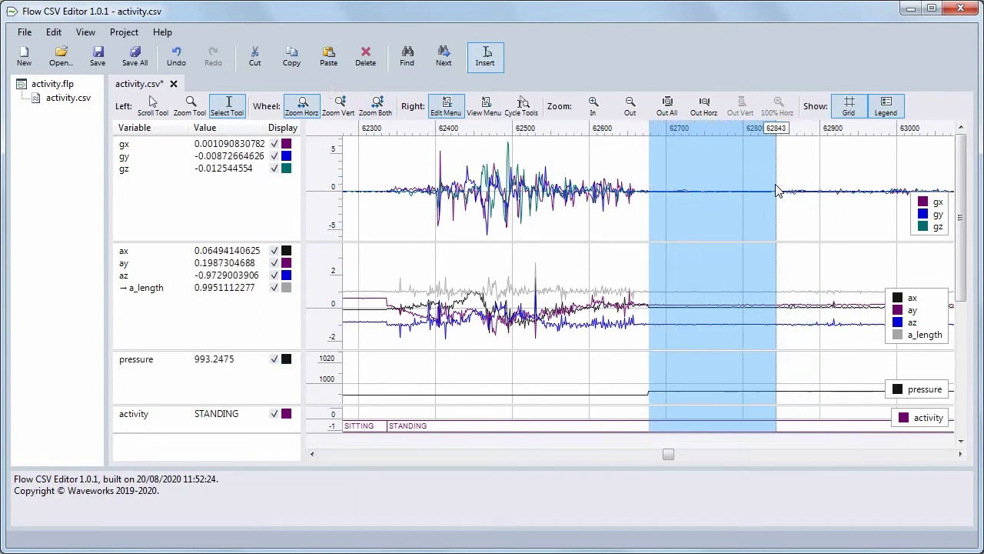
click(295, 61)
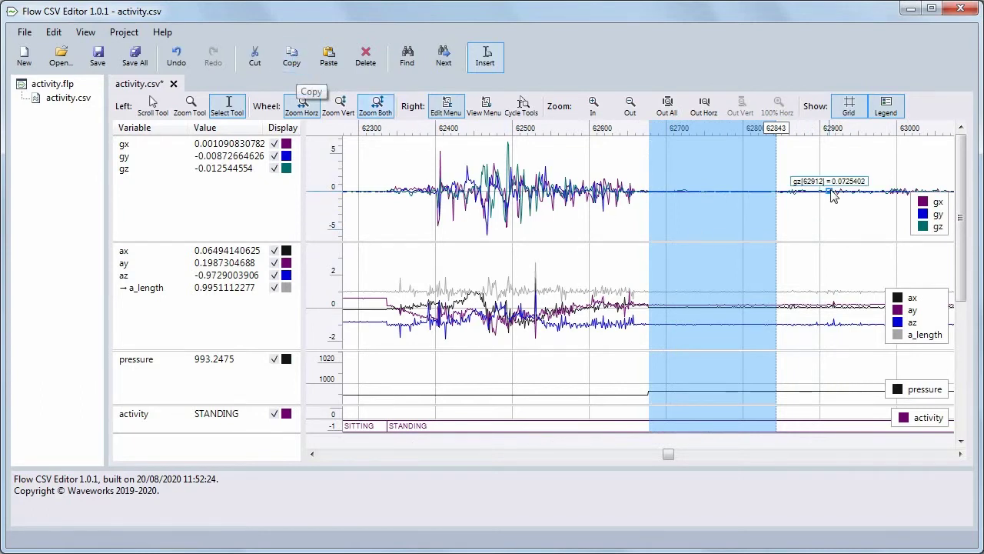
click(813, 173)
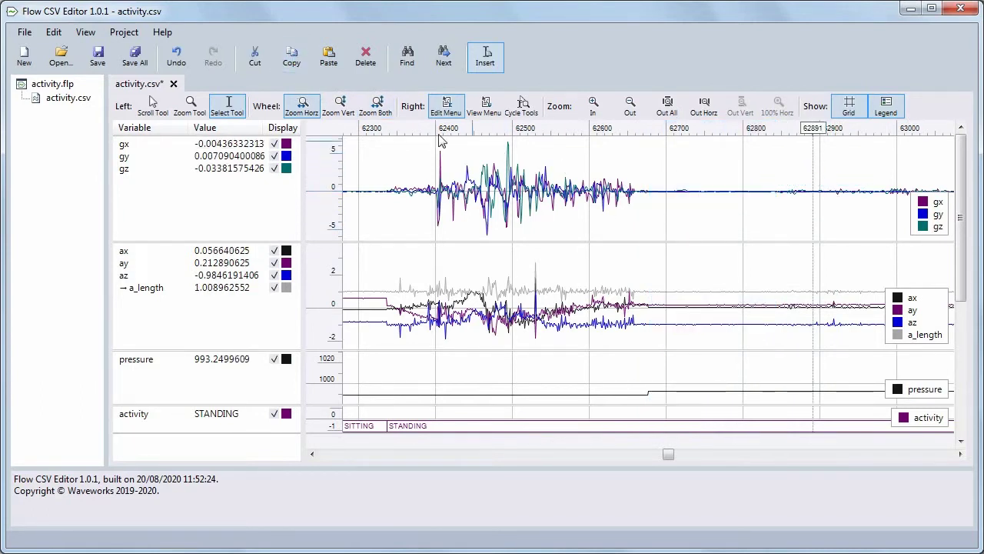
click(328, 65)
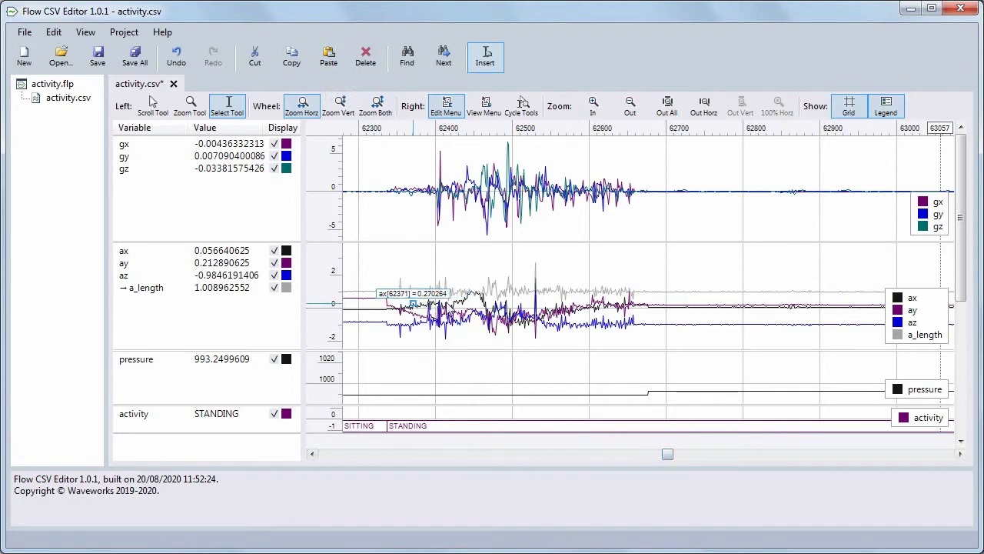
With Insert off, paste the copied rows over the data at sample 62336
click(485, 56)
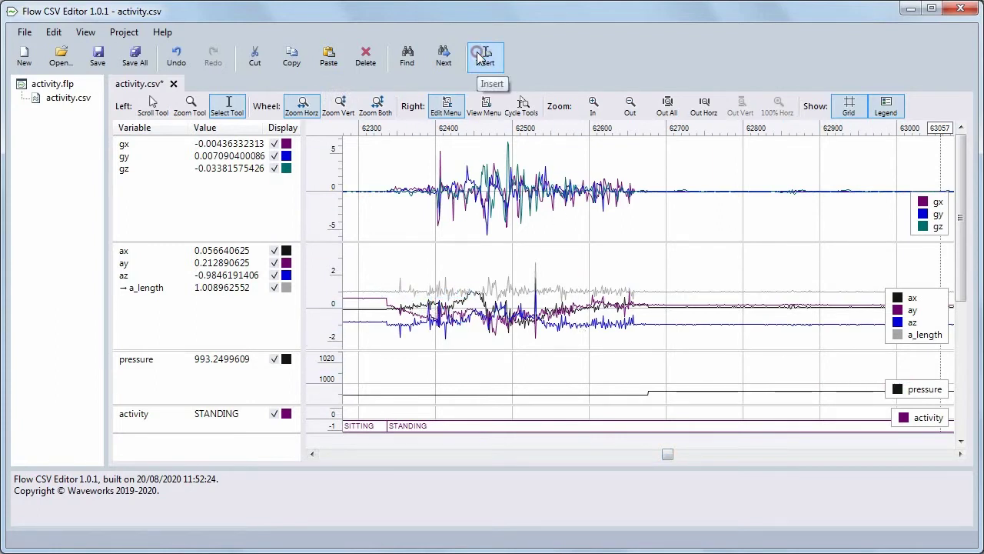
click(387, 298)
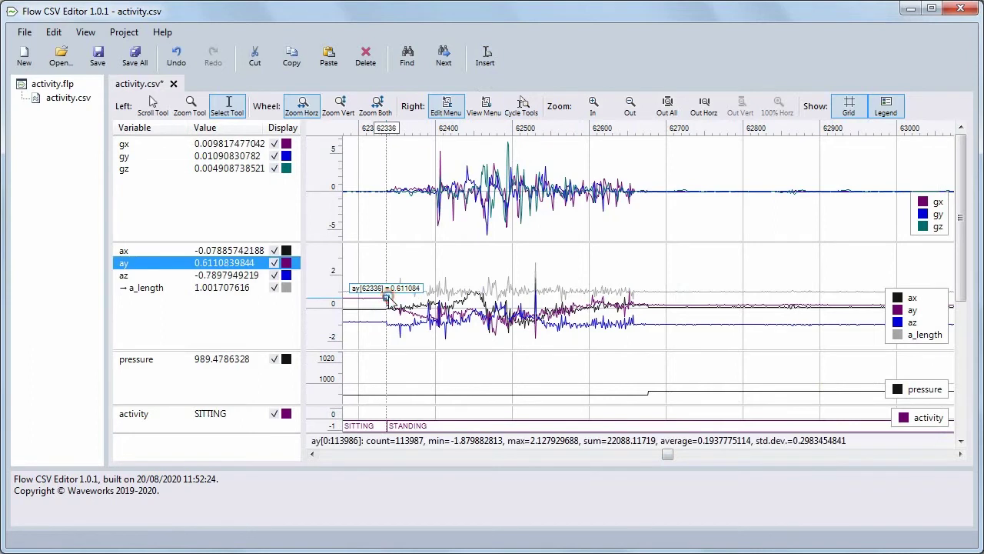
click(327, 58)
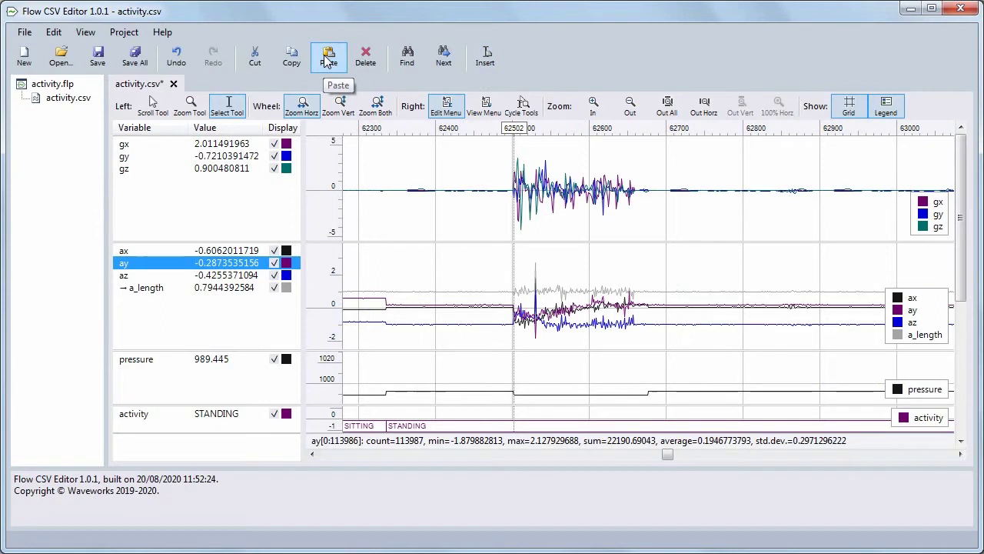
Copy variables gx through az for samples 62354–62483
drag(400, 162, 499, 166)
click(292, 57)
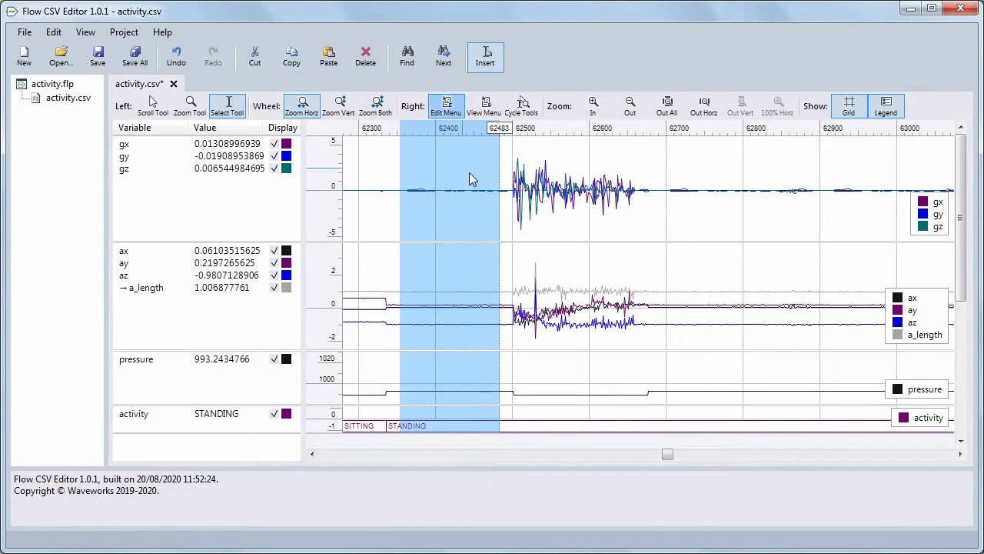
click(171, 146)
click(170, 146)
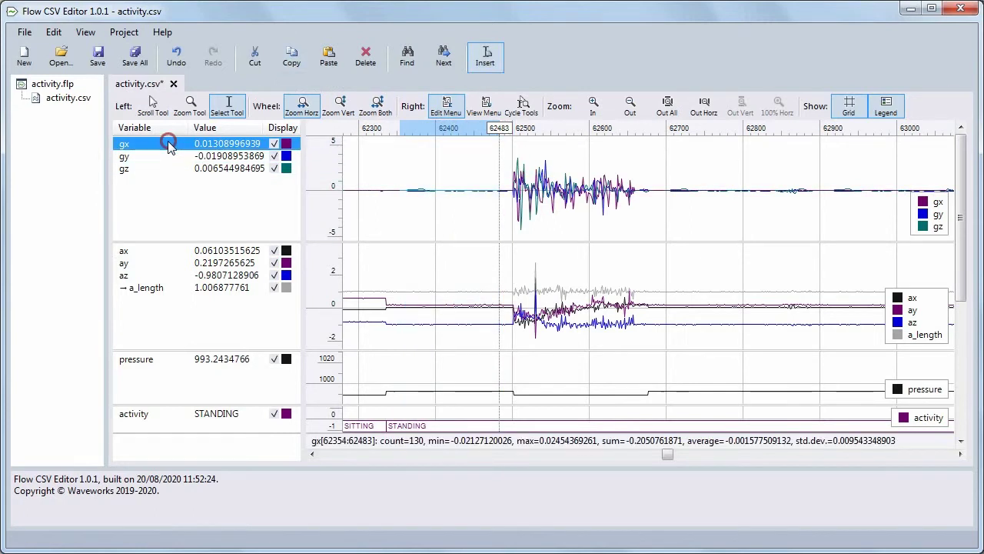
shift+click(156, 275)
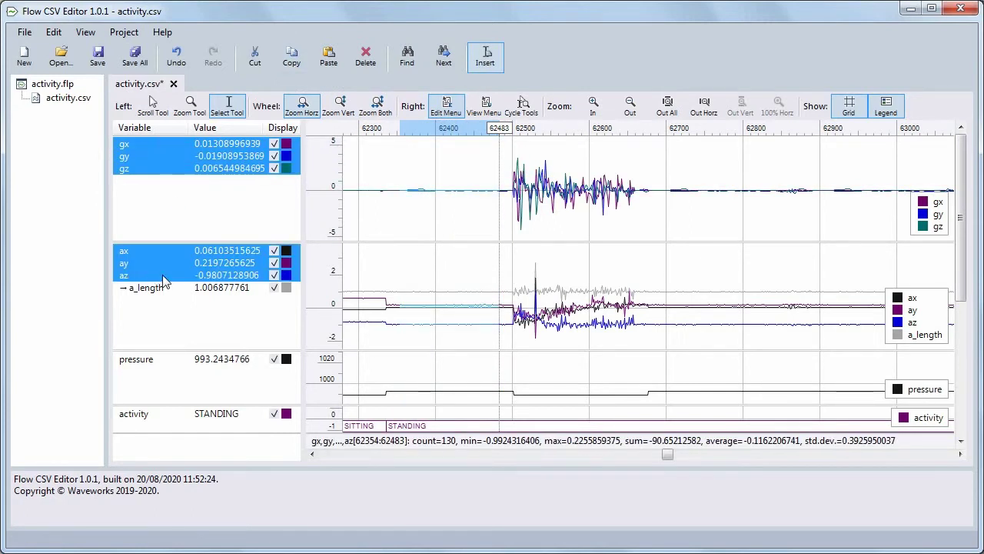
click(286, 65)
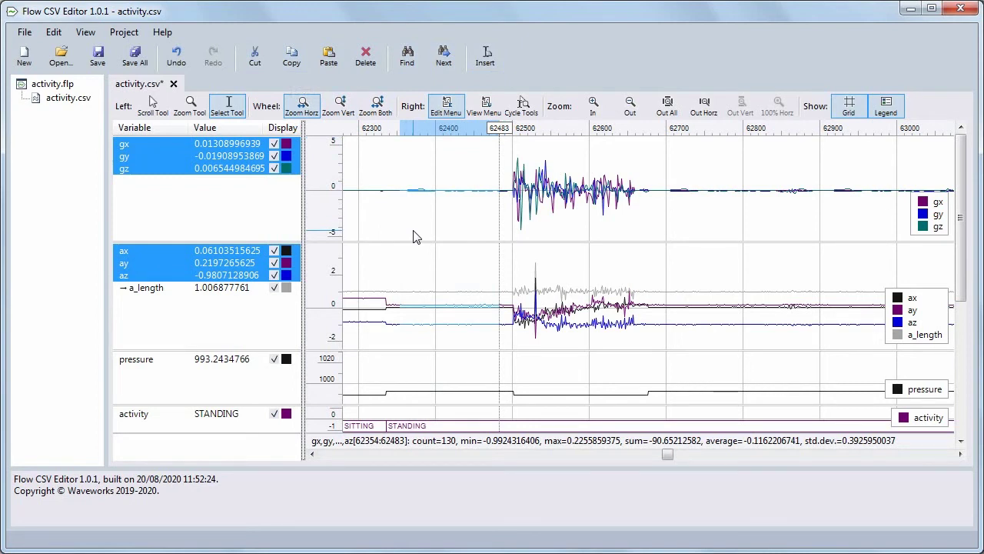
Paste the copied samples into a new file, Unnamed1.csv
click(25, 57)
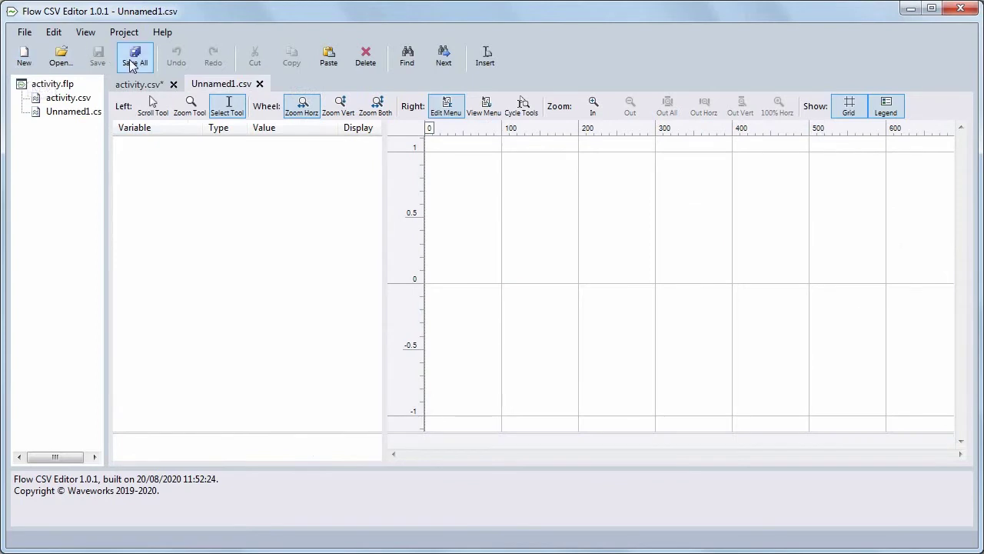
click(329, 60)
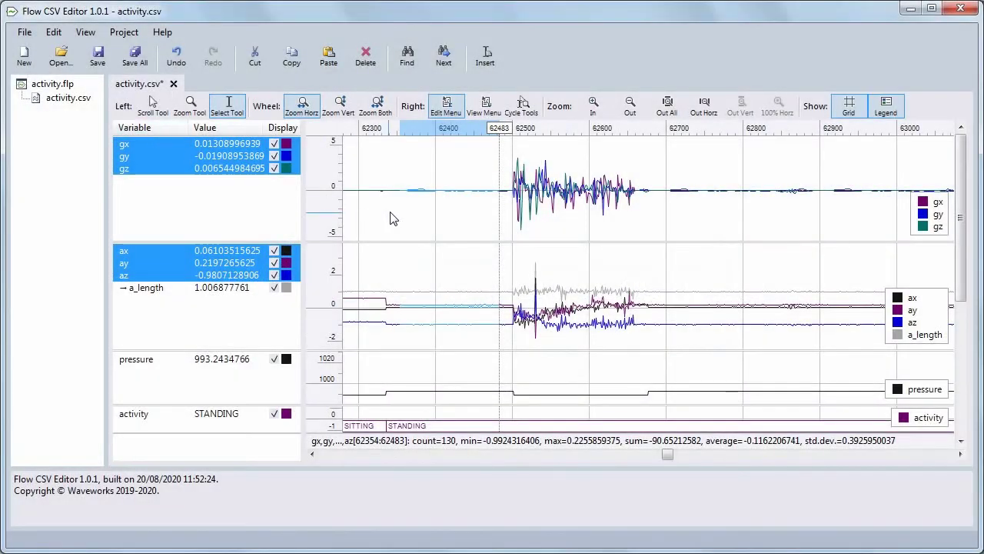
click(388, 158)
Remove the note variable from activity.csv
click(668, 106)
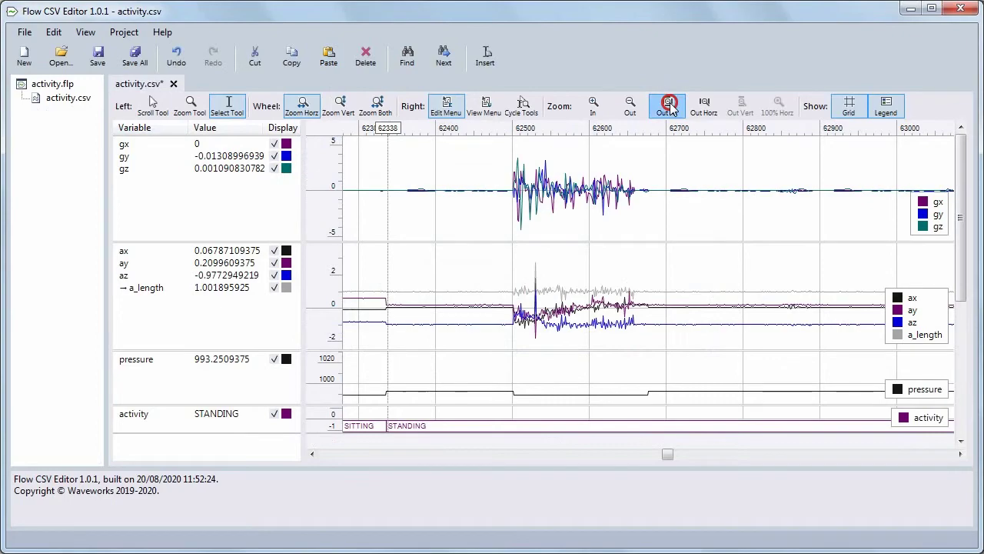
drag(960, 279, 973, 423)
right_click(154, 416)
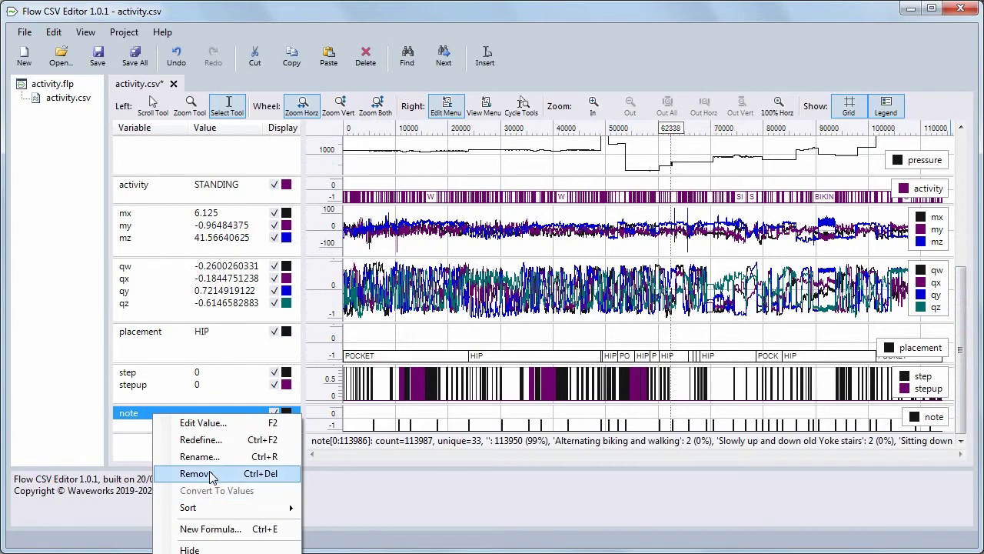
click(212, 475)
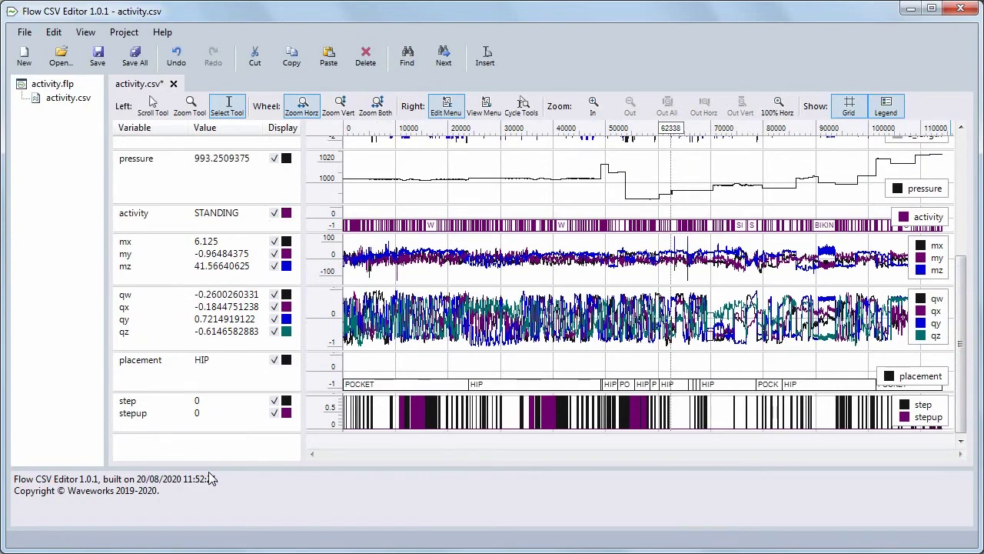
Rename the placement variable to 'position'
right_click(145, 361)
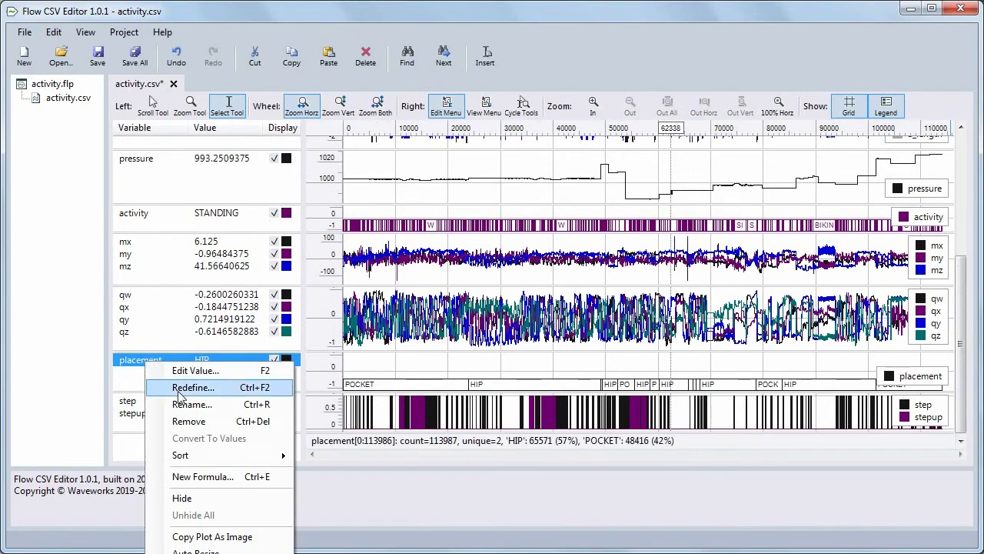
click(187, 404)
text(position)
key(Return)
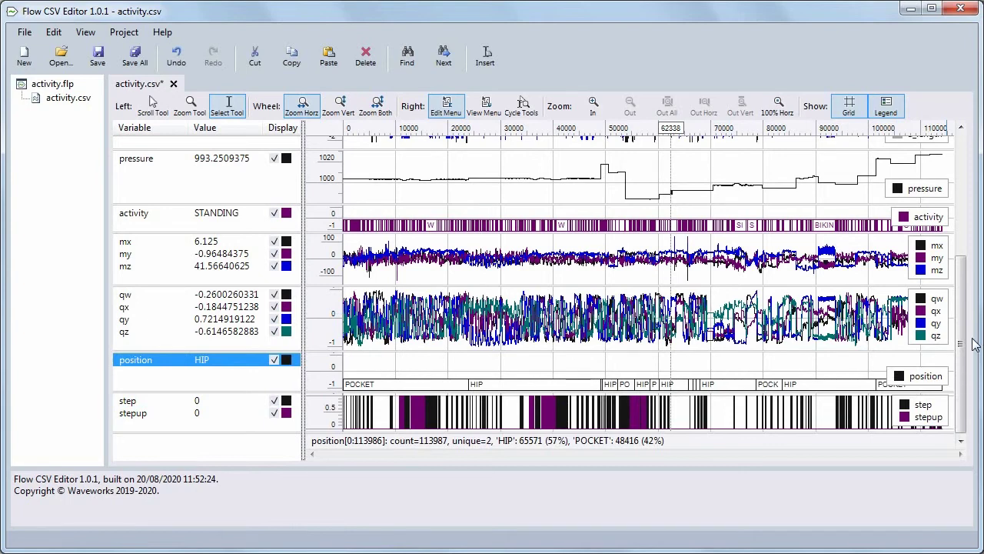
drag(964, 346, 965, 162)
Convert the a_length formula into fixed values
double_click(157, 291)
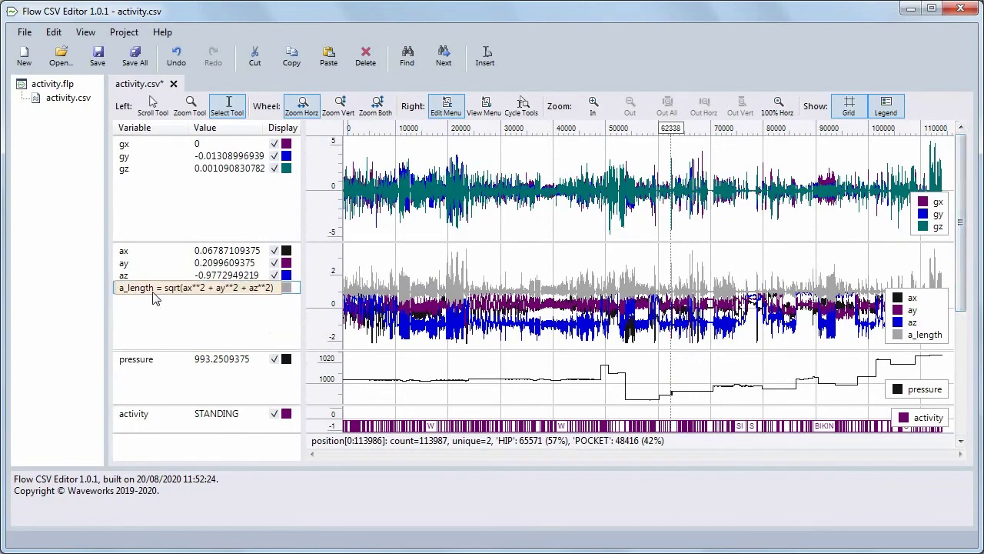
right_click(161, 296)
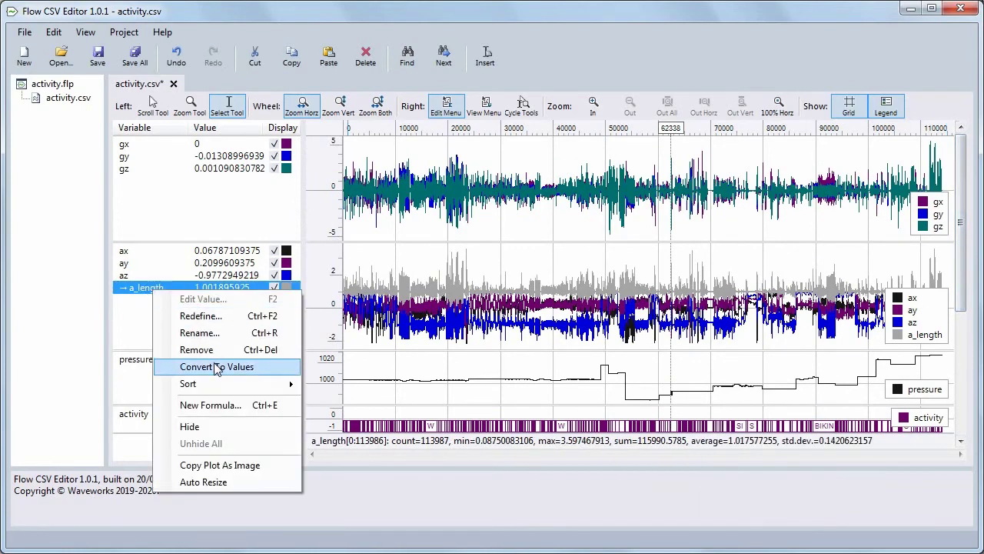
click(217, 367)
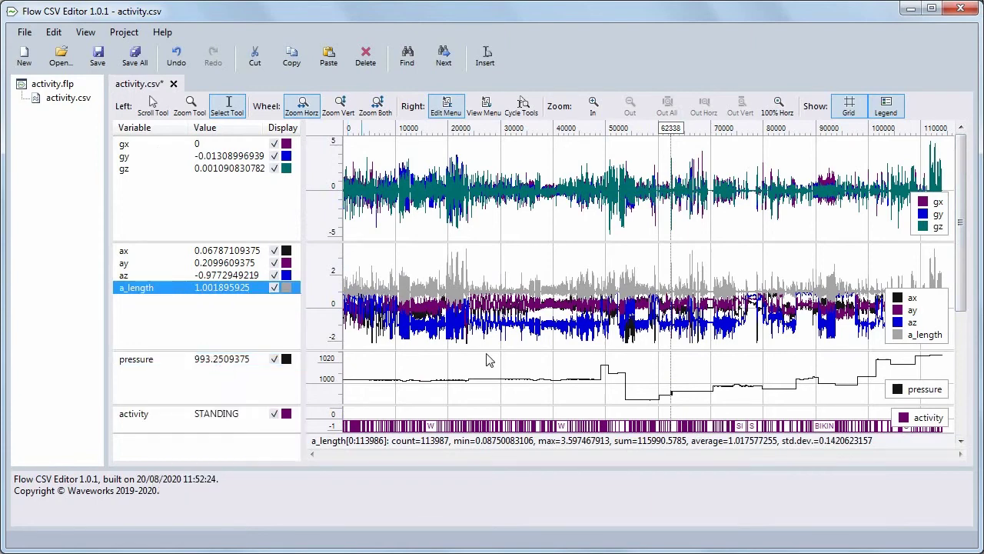
Set a_length at sample 23464 to 3
click(467, 254)
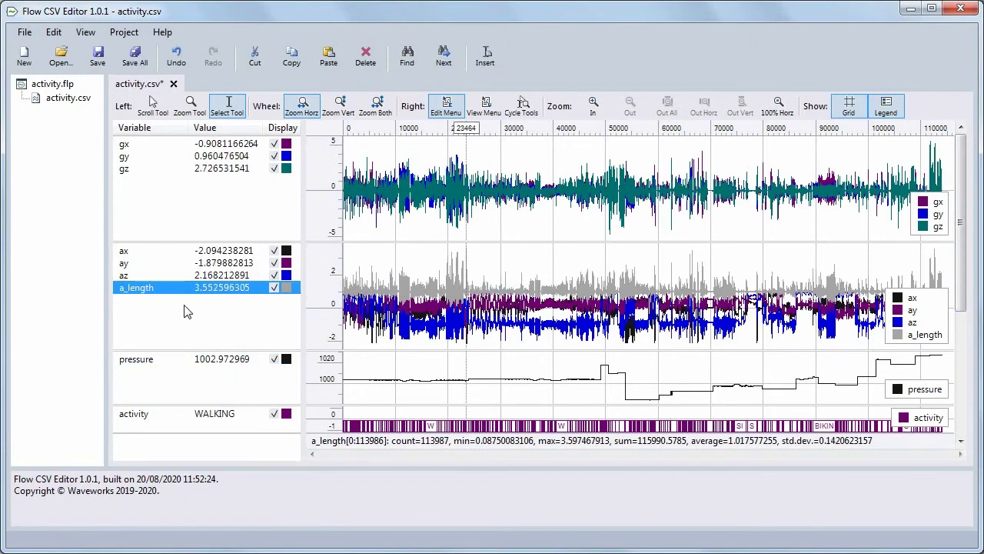
click(213, 289)
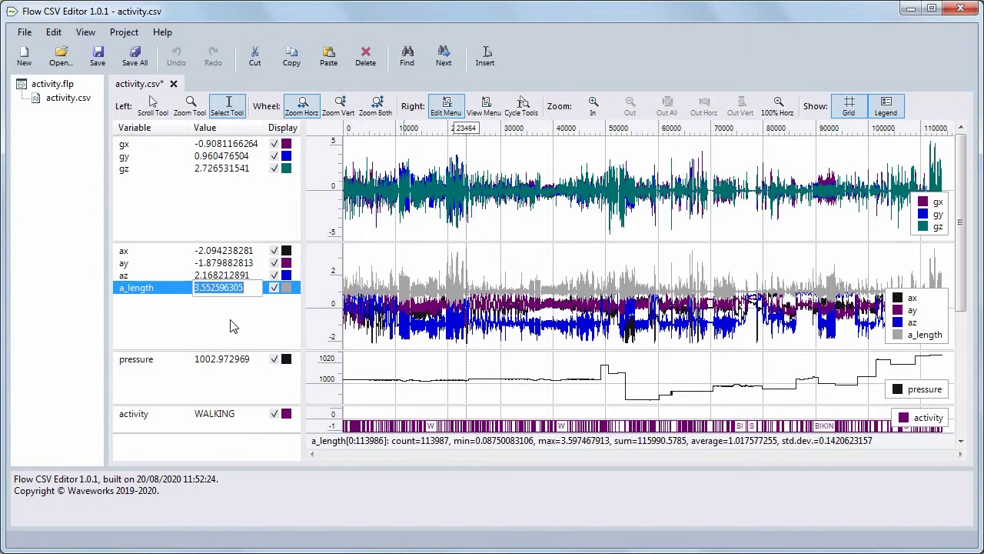
text(3)
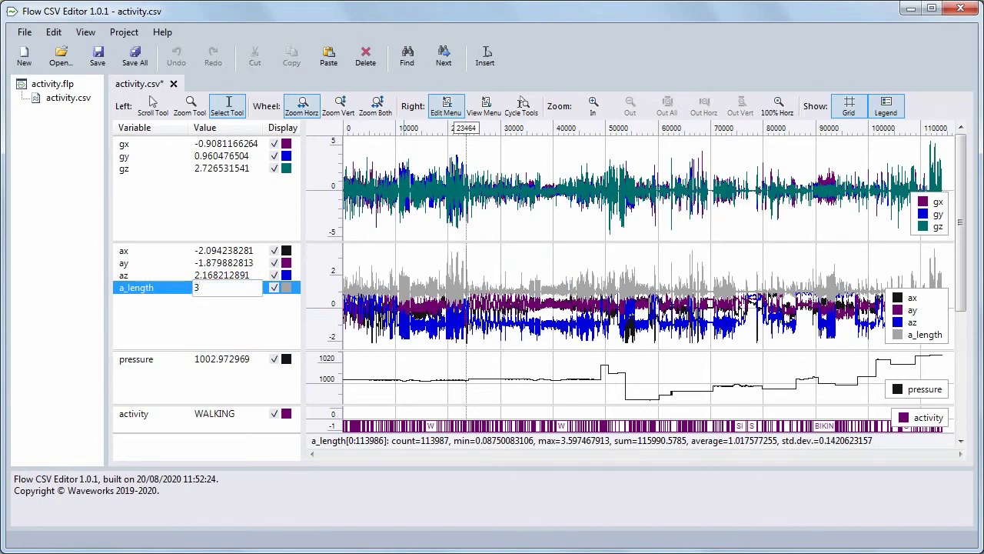
key(Return)
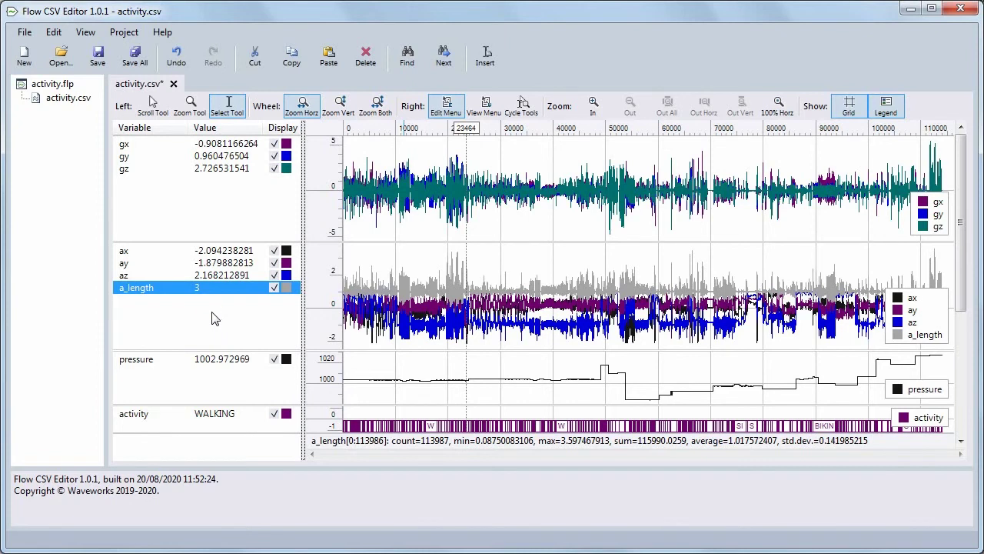
click(216, 319)
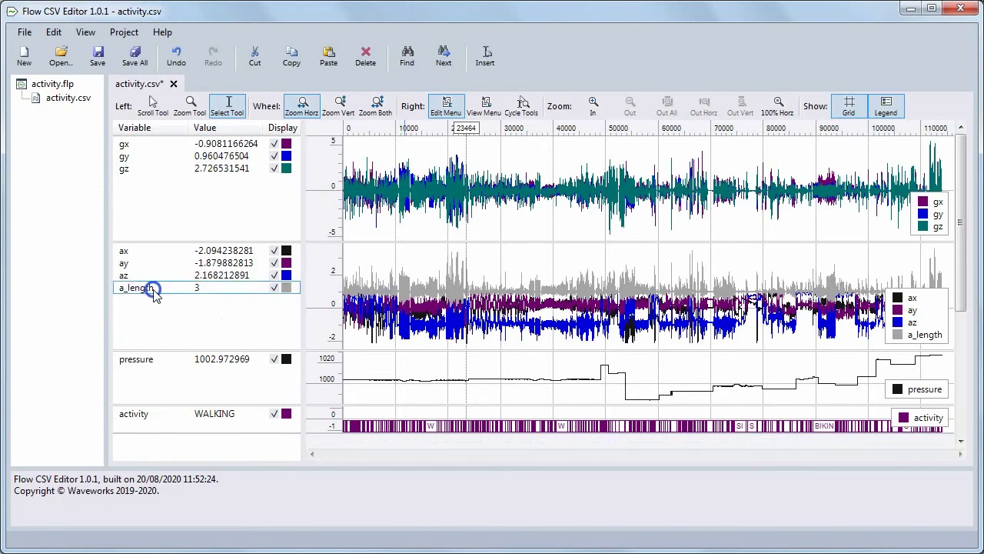
Redefine a_length with the formula 'a_length - 1'
right_click(154, 296)
click(198, 314)
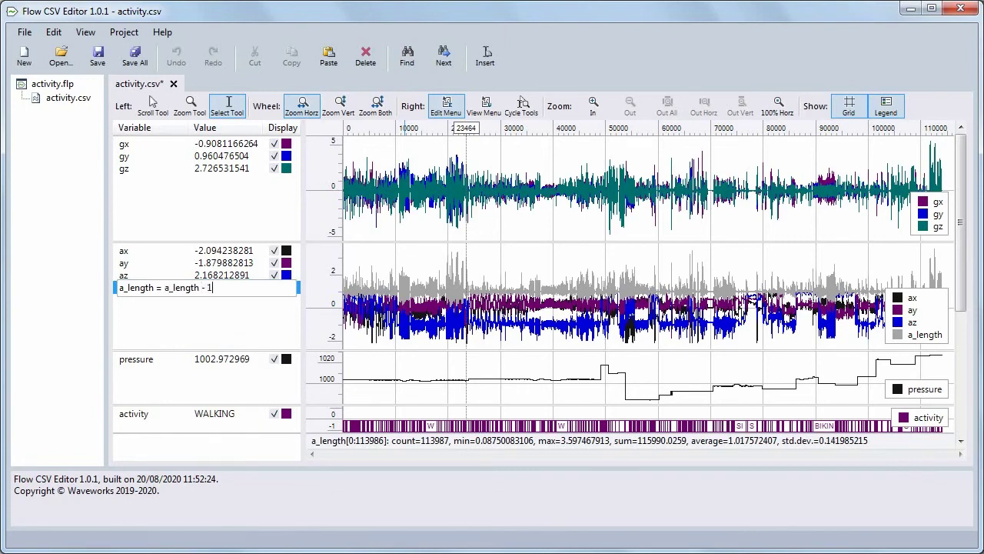
text(a_length - 1)
key(Return)
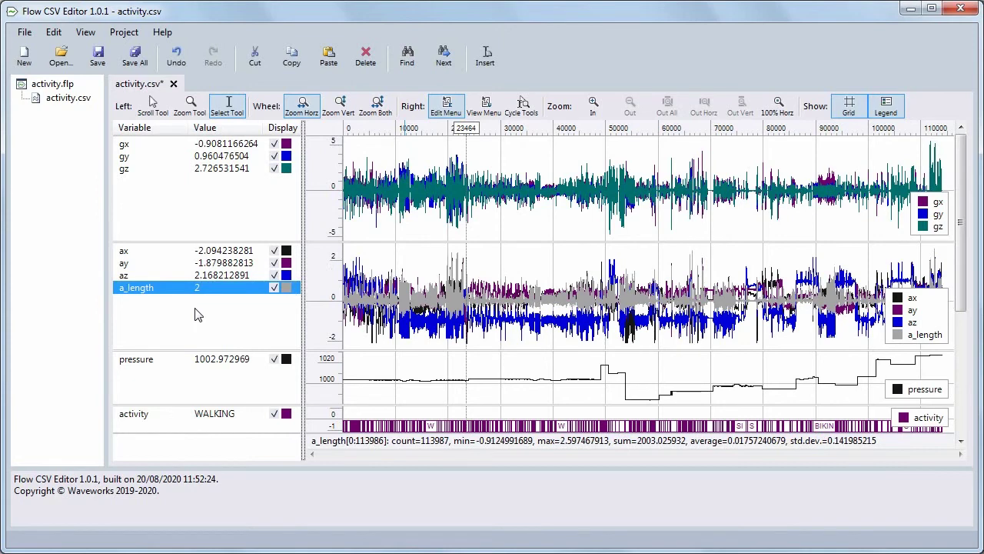
click(196, 321)
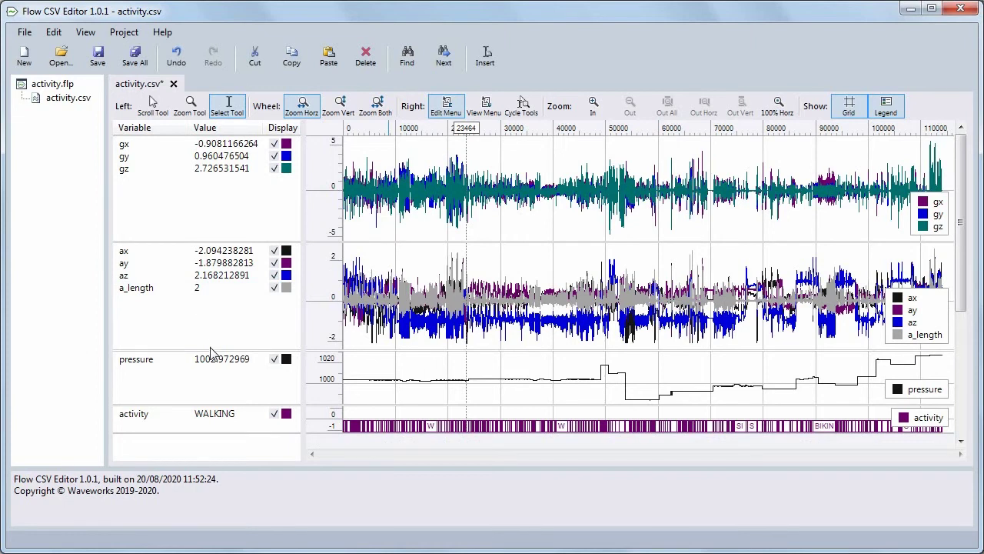
click(151, 418)
Sort the data by activity ascending, undo it, and mark the ~20000–92000 time range
right_click(148, 417)
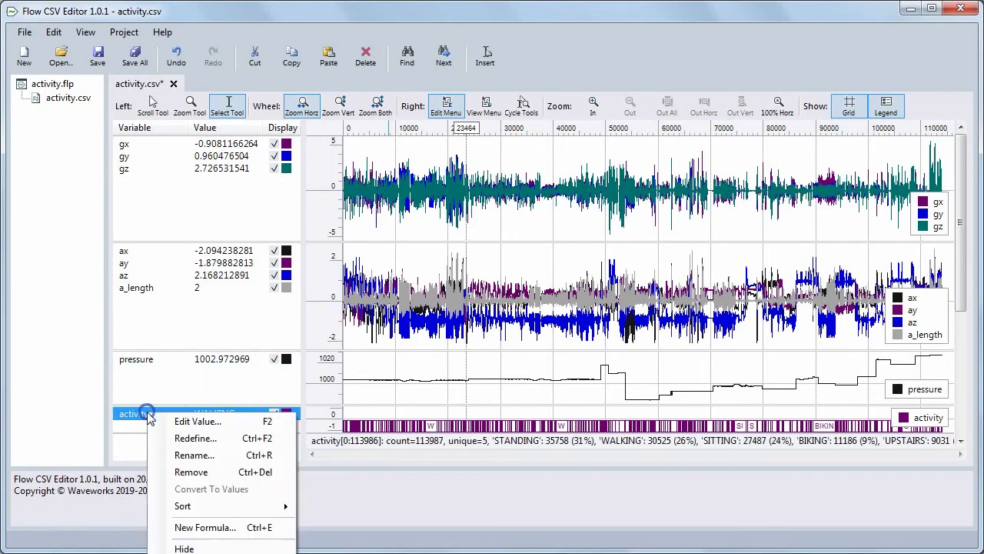
mouse_move(227, 511)
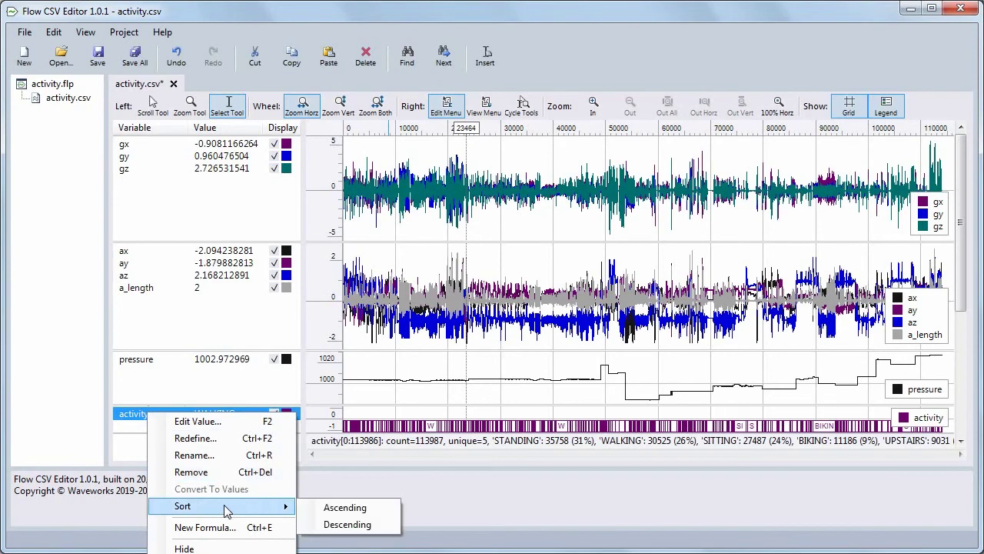
click(346, 509)
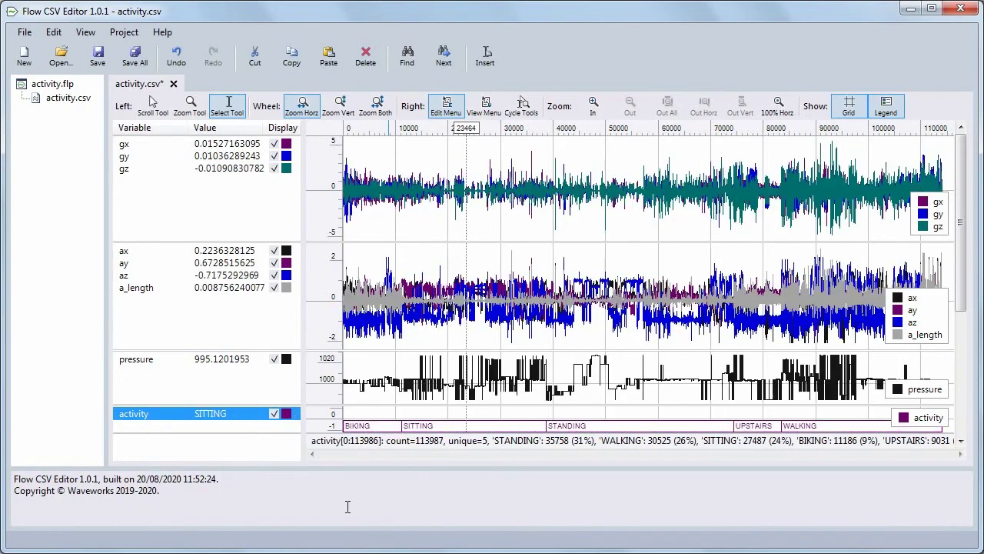
click(178, 58)
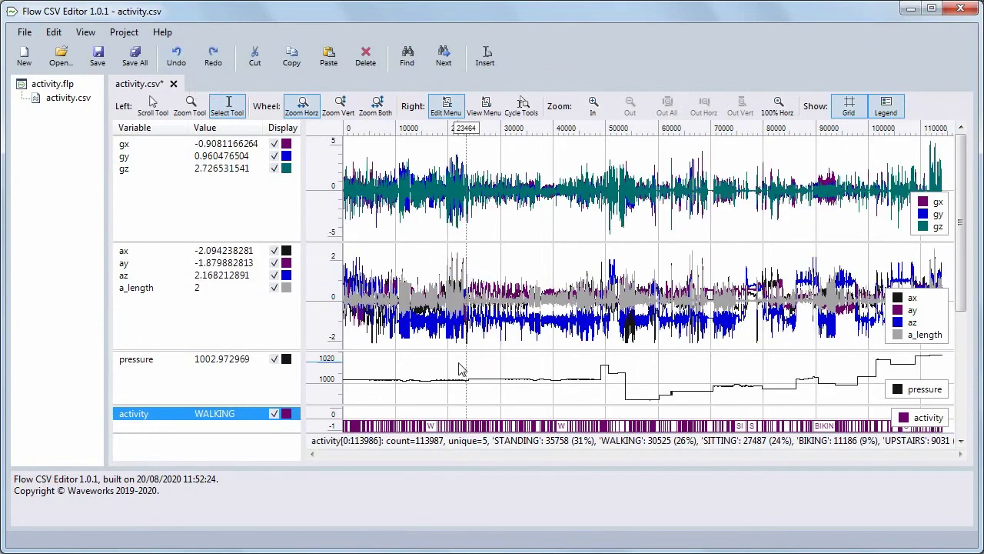
drag(459, 368, 831, 361)
Sort the marked 21653–92319 range by pressure ascending
click(186, 358)
right_click(213, 357)
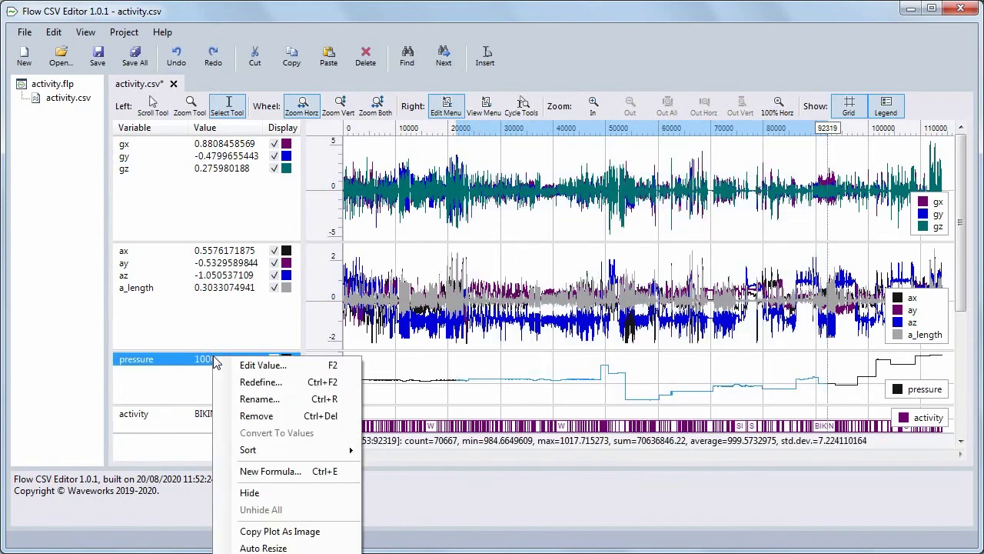
mouse_move(285, 454)
click(392, 450)
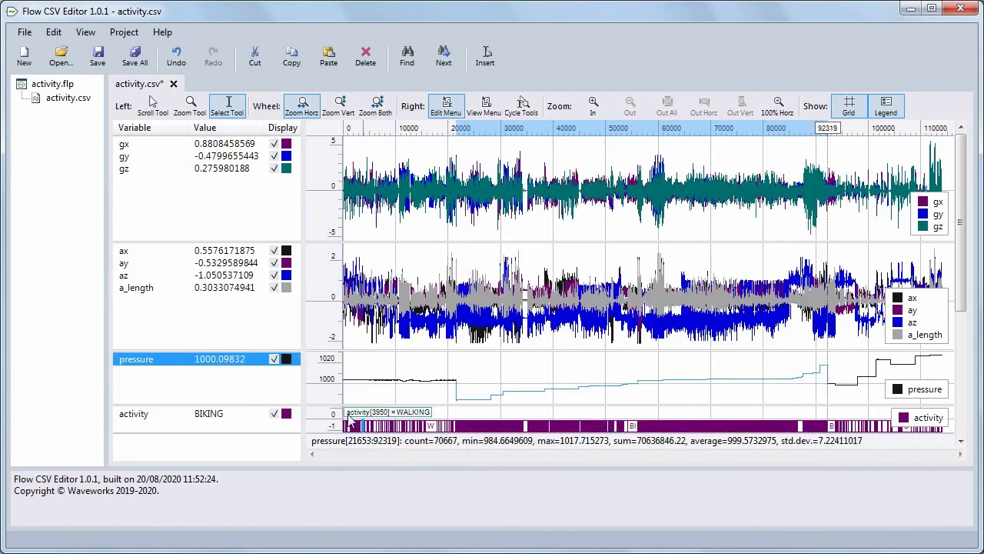
Merge ax through a_length, pressure, activity and mx–mz into the gx plot
click(150, 252)
shift+click(143, 284)
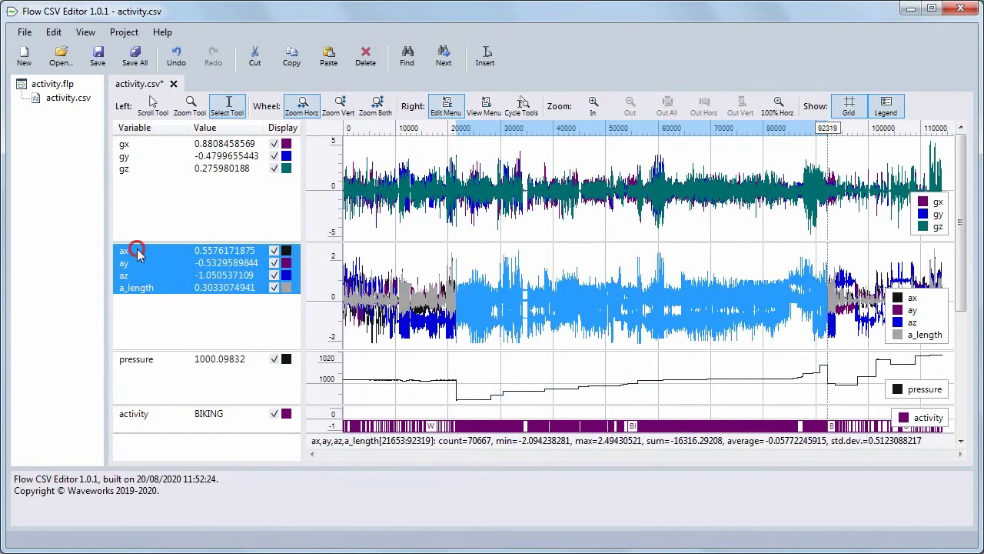
drag(146, 251, 148, 218)
drag(145, 251, 139, 230)
click(131, 274)
shift+click(132, 299)
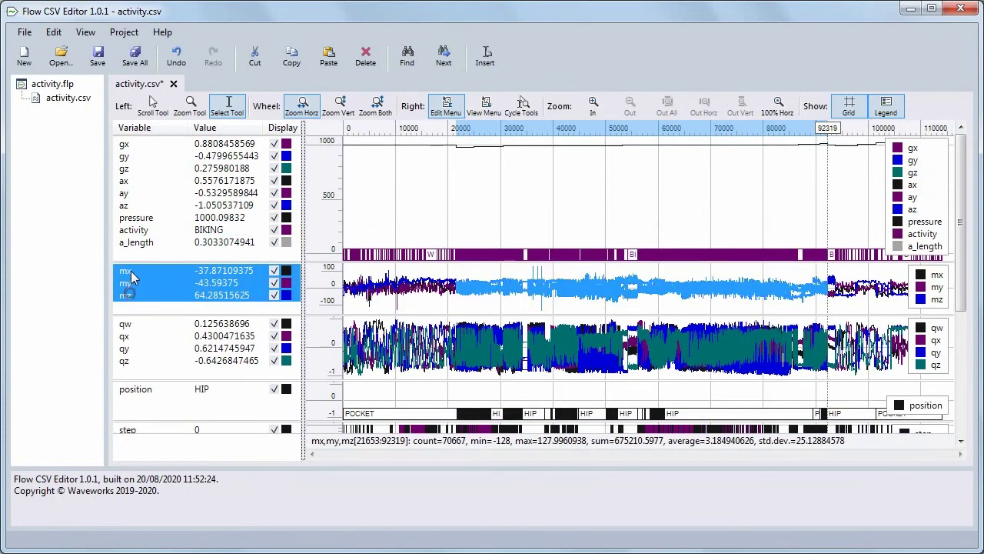
drag(132, 299, 140, 245)
Merge the quaternion variables, position, step and stepup into the combined plot
click(131, 307)
shift+click(133, 344)
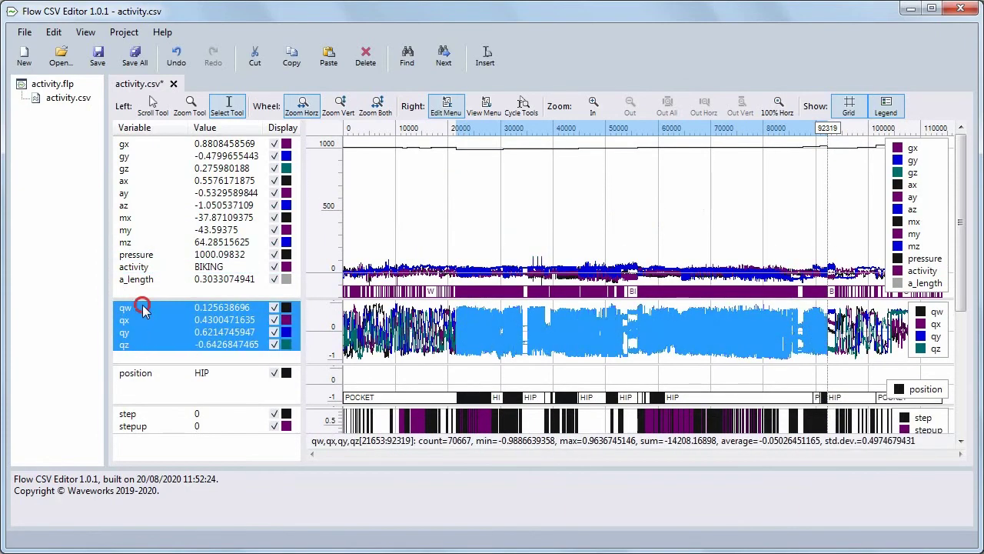
drag(145, 309, 146, 296)
drag(137, 358, 139, 315)
click(138, 379)
shift+click(129, 370)
drag(129, 370, 145, 347)
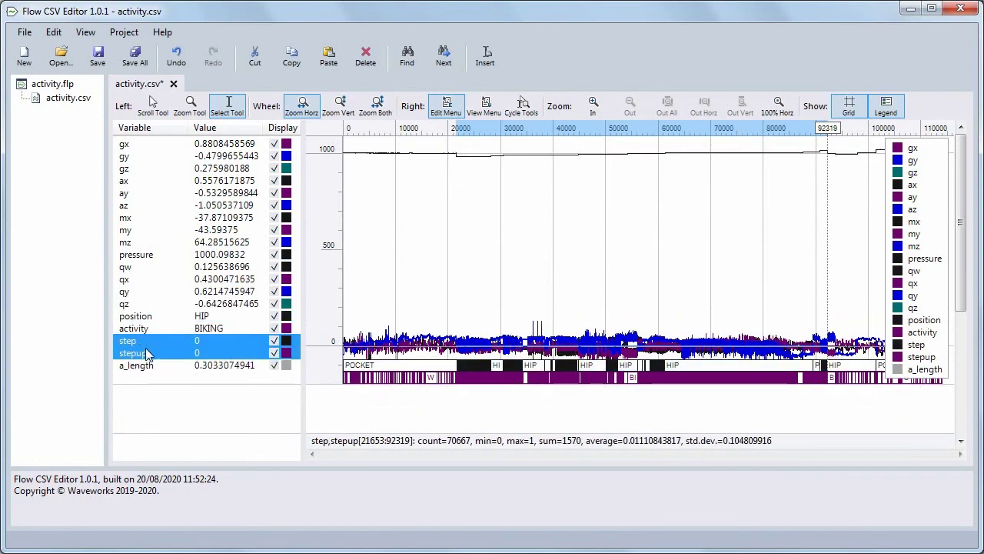
Clear the selection and range, then move a_length after az and pressure after qz
right_click(156, 377)
key(Escape)
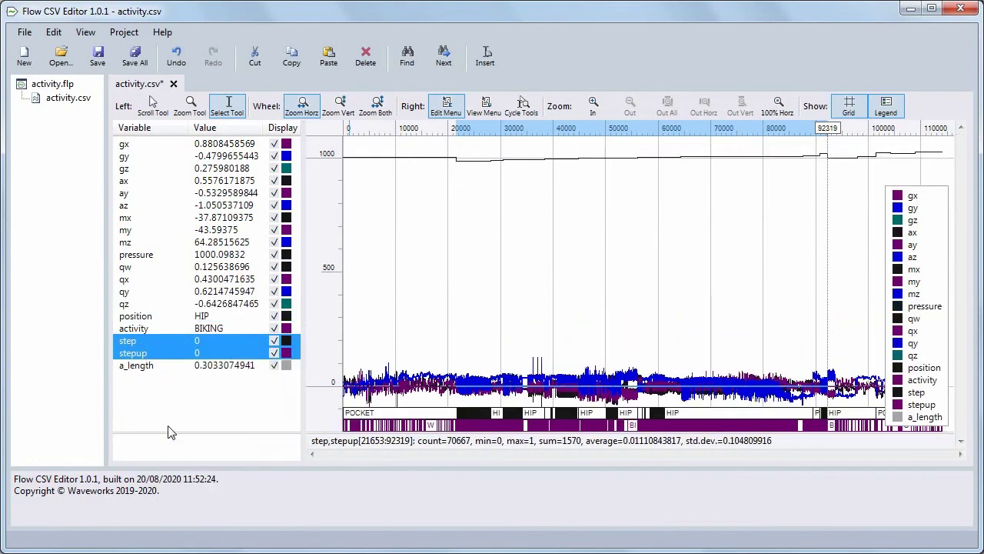
click(169, 422)
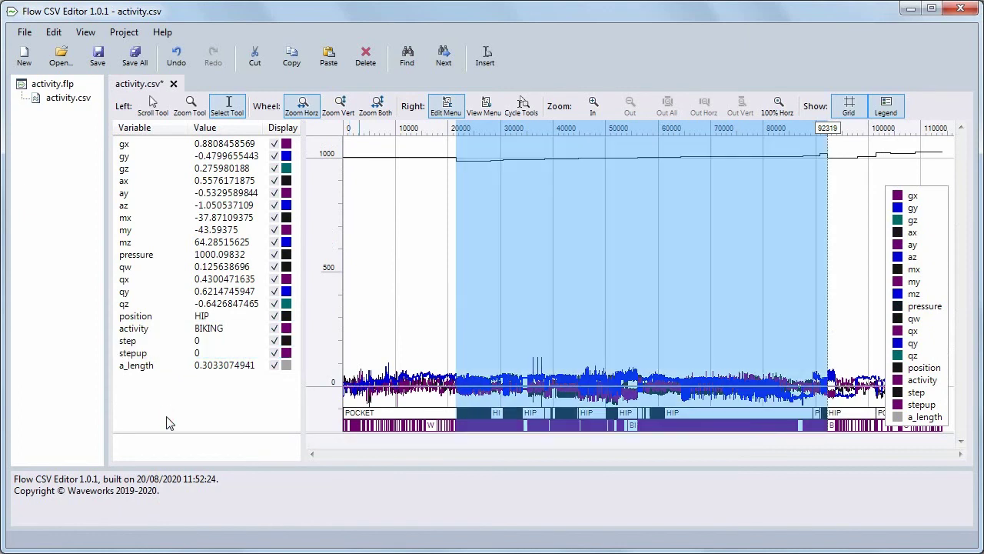
click(404, 332)
mouse_move(136, 369)
mouse_down()
mouse_move(127, 346)
mouse_move(153, 216)
mouse_up()
drag(132, 267, 132, 323)
click(198, 416)
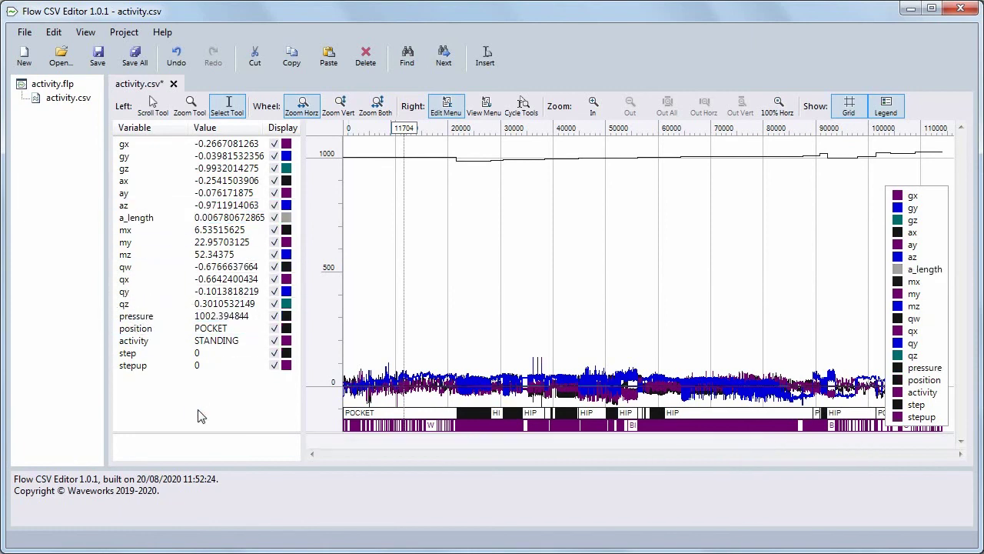